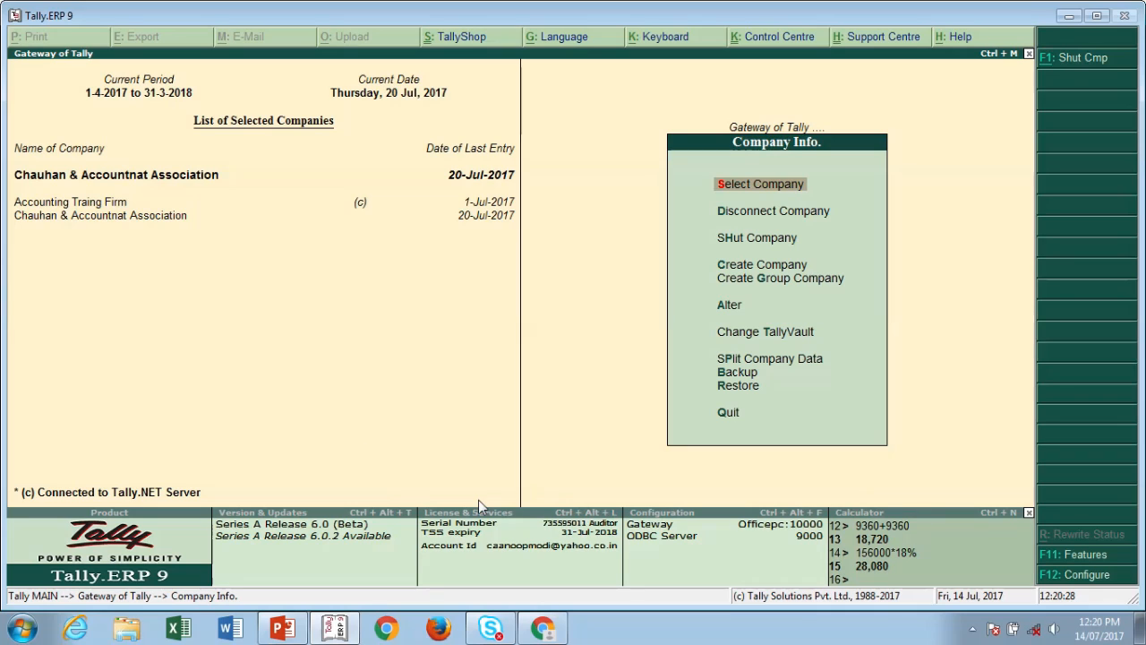
Step: Switch to Chrome to view the Online Seva YouTube channel page
{"action": "left_click", "coordinate": [548, 628]}
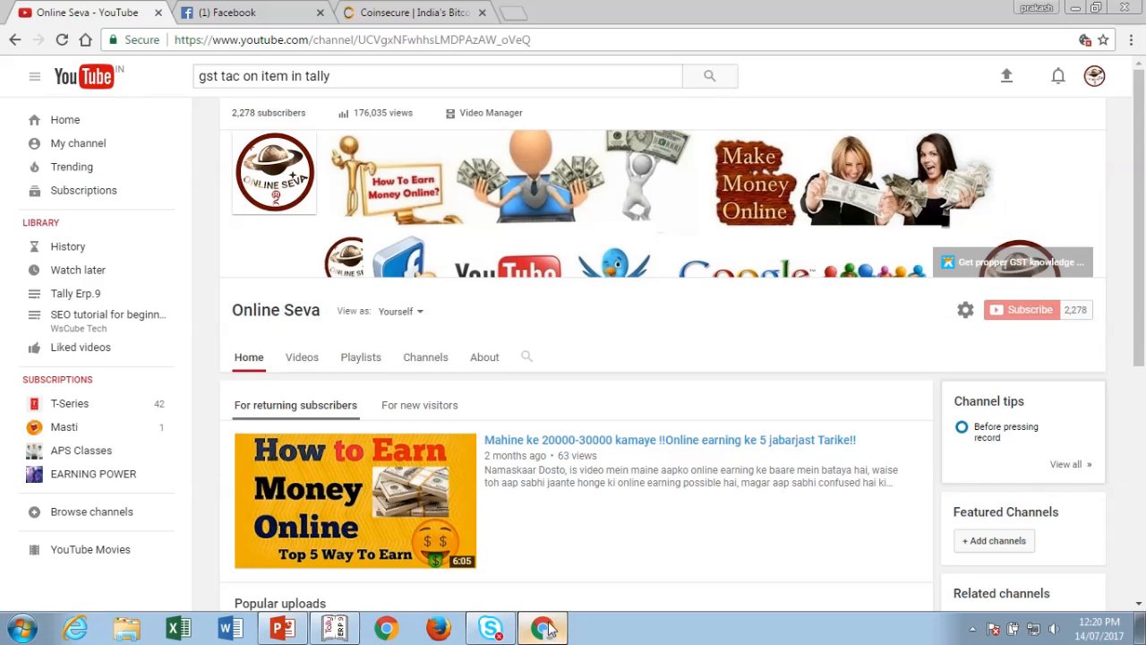
{"action": "mouse_move", "coordinate": [599, 5]}
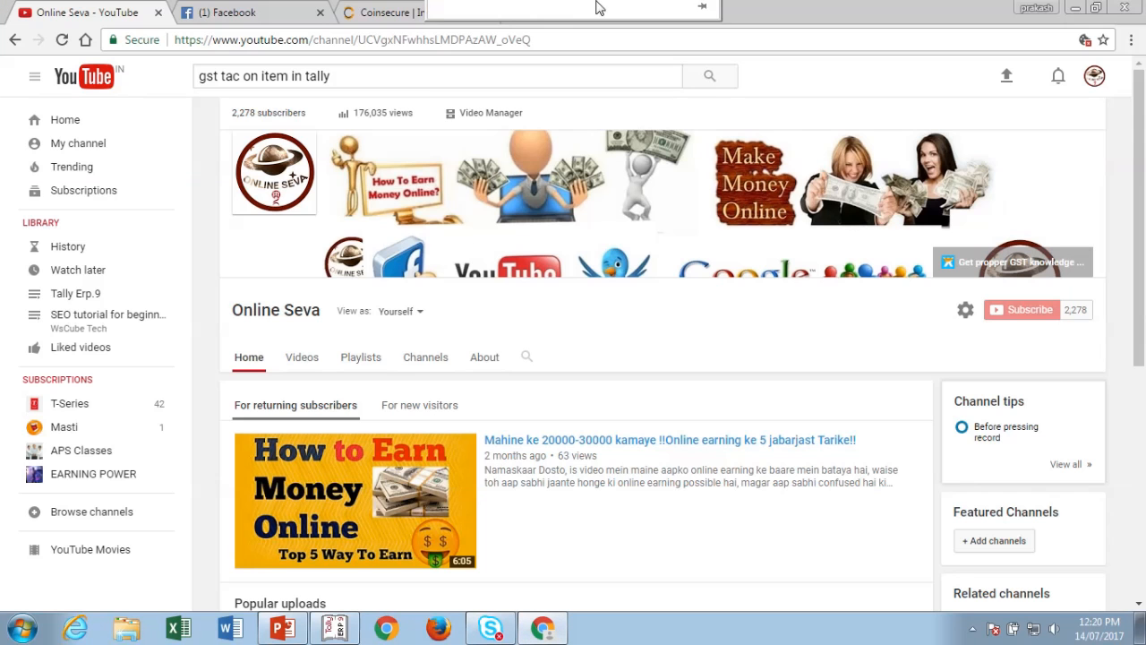
{"action": "left_click", "coordinate": [458, 36]}
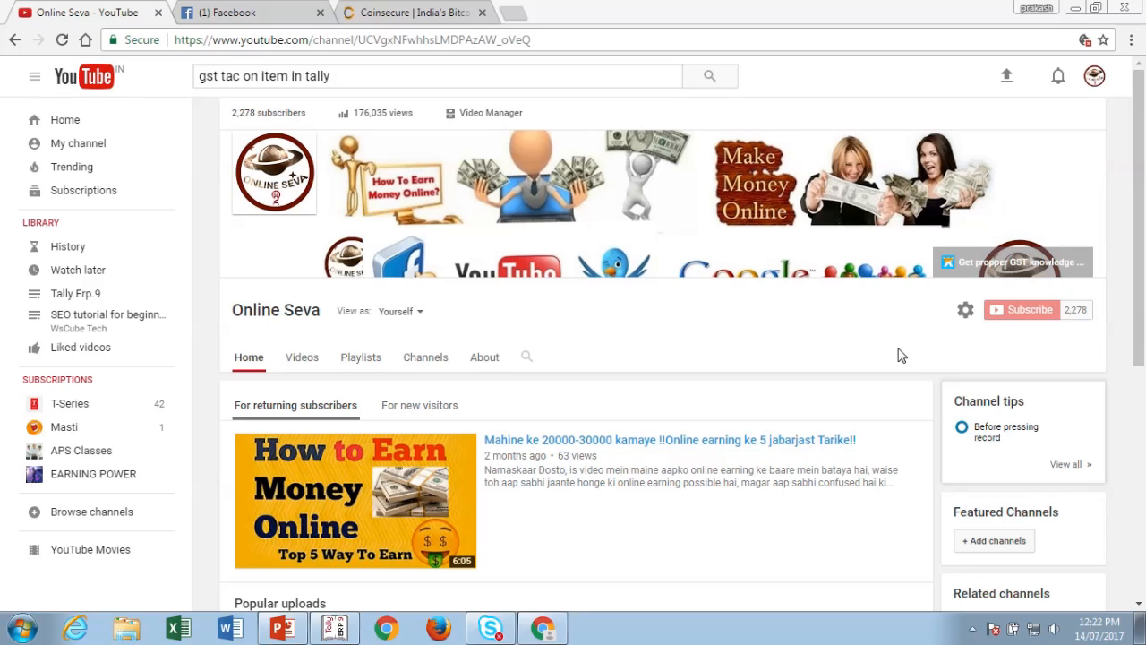
Step: Switch back to Tally.ERP 9 and open the creation form for a single ledger
{"action": "left_click", "coordinate": [344, 632]}
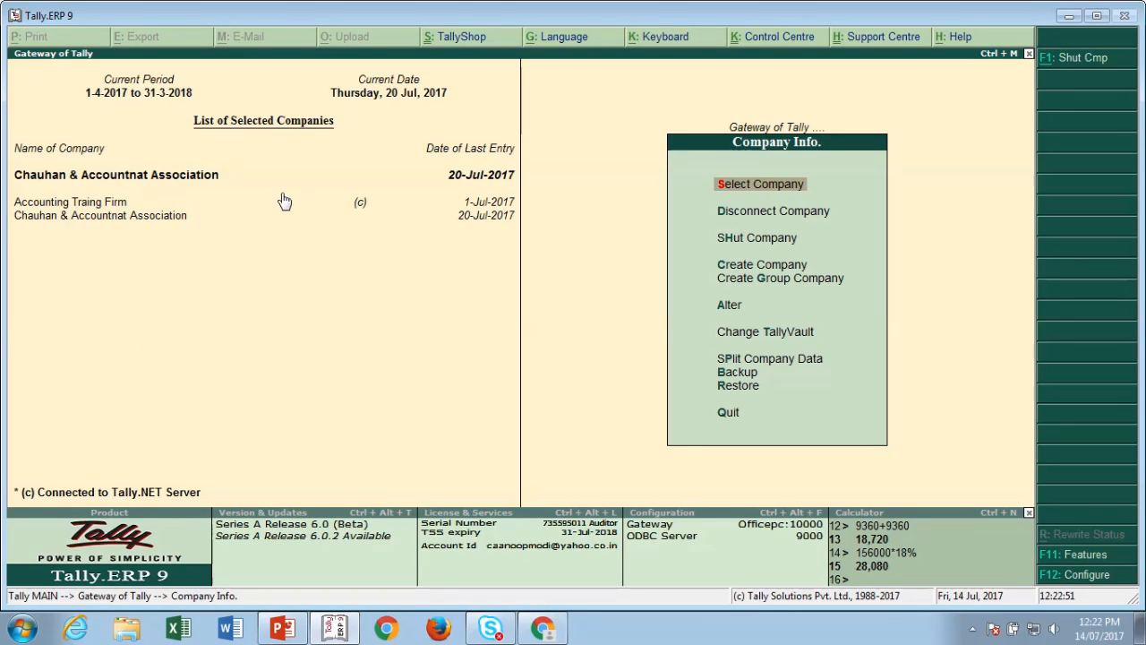
{"action": "key", "text": "Escape"}
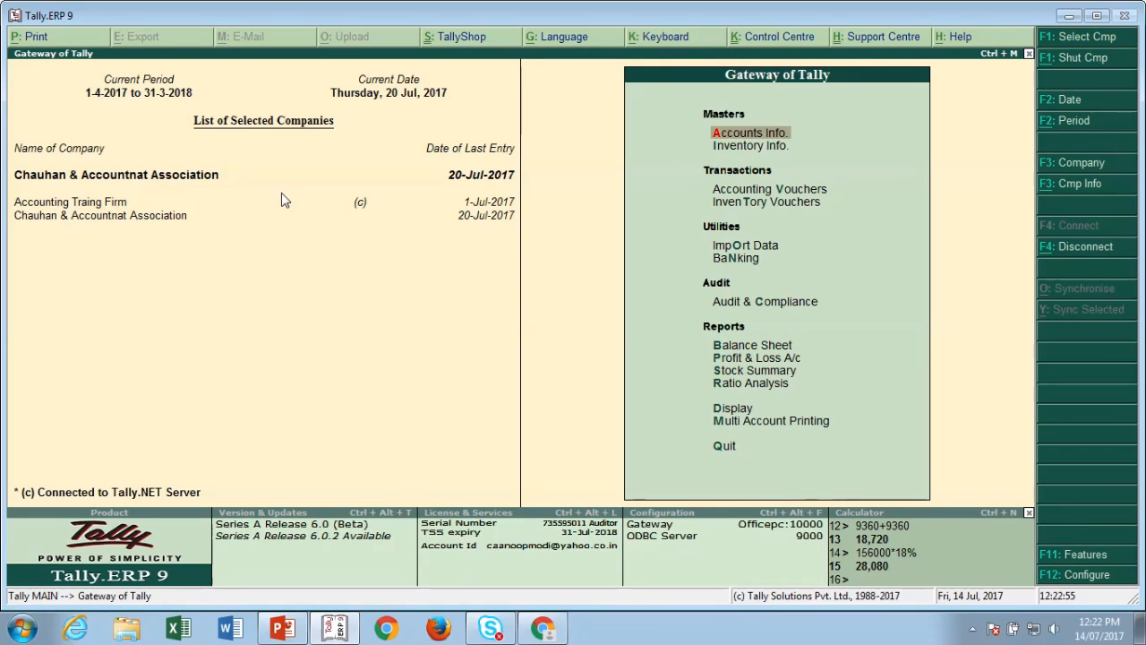
{"action": "key", "text": "Down"}
{"action": "key", "text": "Down"}
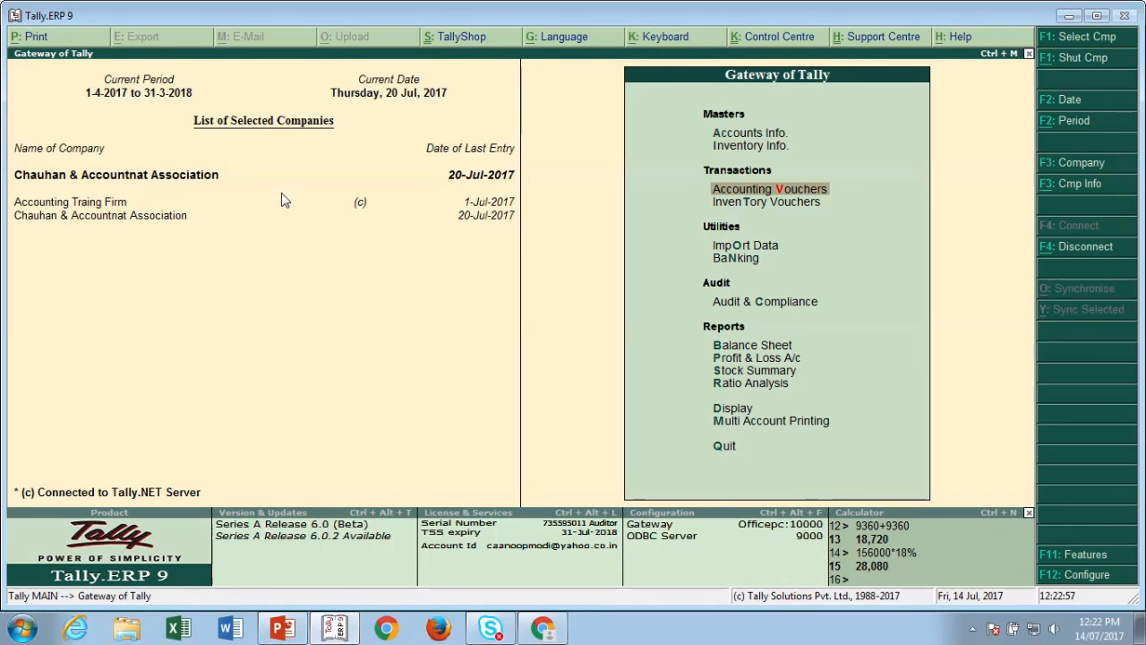
{"action": "key", "text": "Up"}
{"action": "key", "text": "Up"}
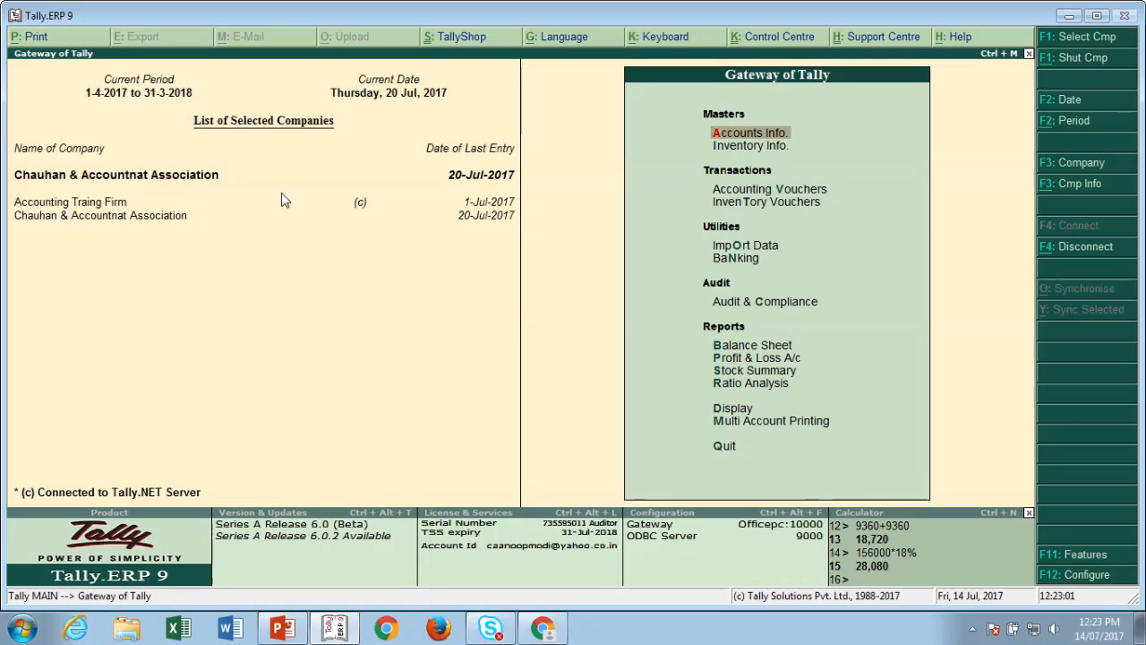
{"action": "key", "text": "Return"}
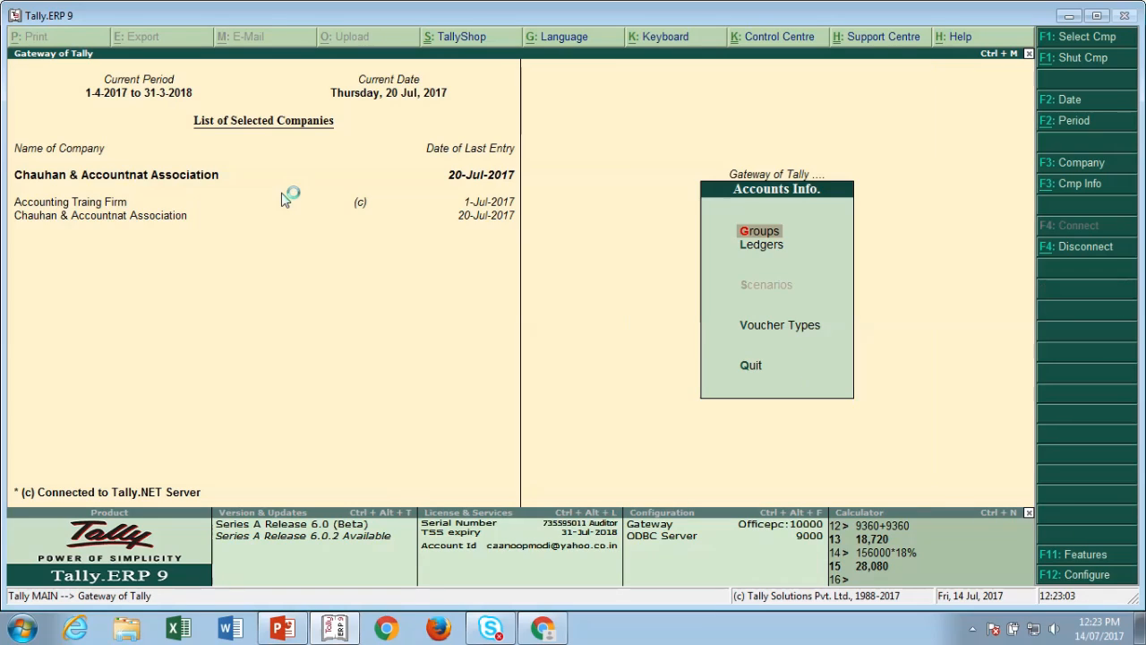
{"action": "key", "text": "l"}
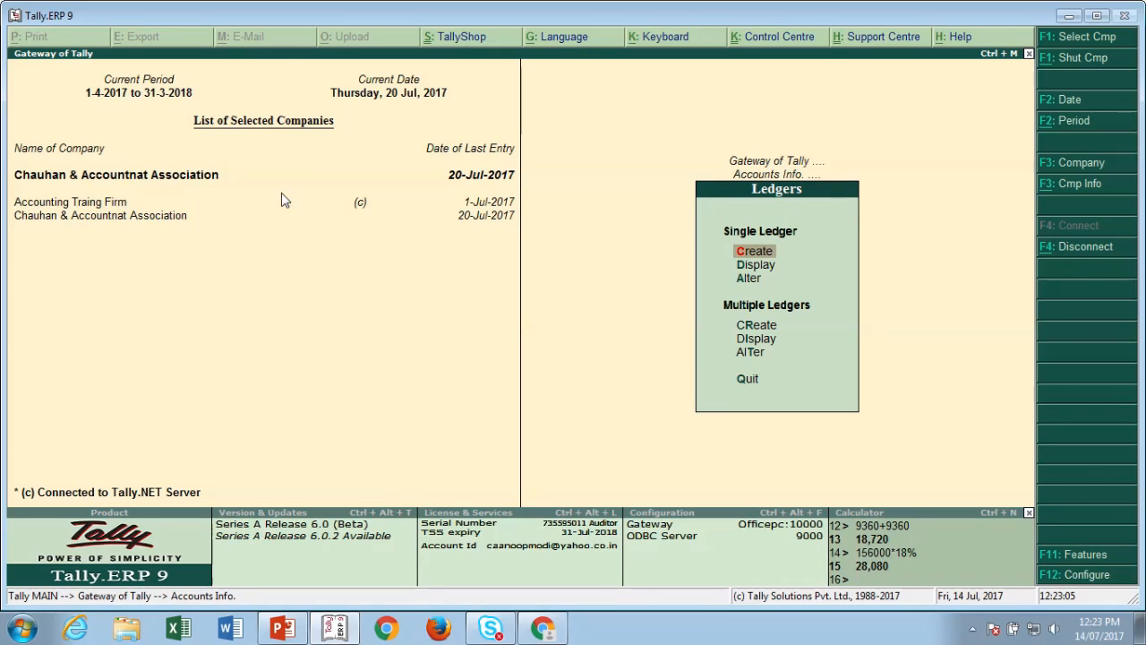
{"action": "key", "text": "Return"}
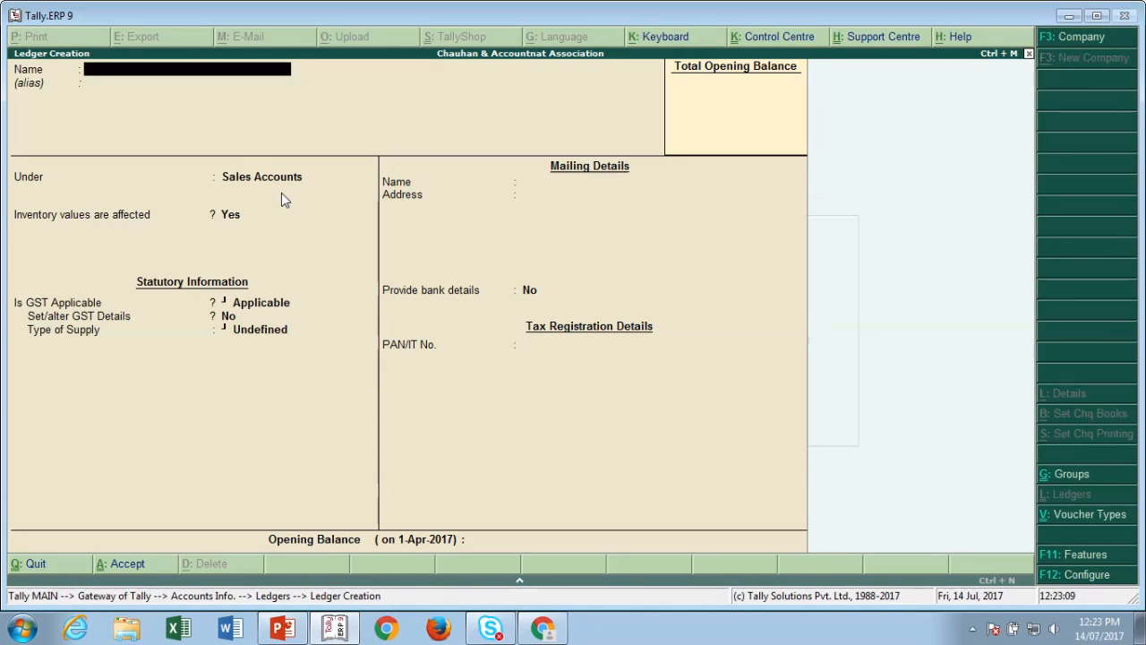
Step: Name the new ledger Register Party and place it under the Sundry Debtors group
{"action": "type", "text": "Register Party"}
{"action": "key", "text": "Return"}
{"action": "key", "text": "Return"}
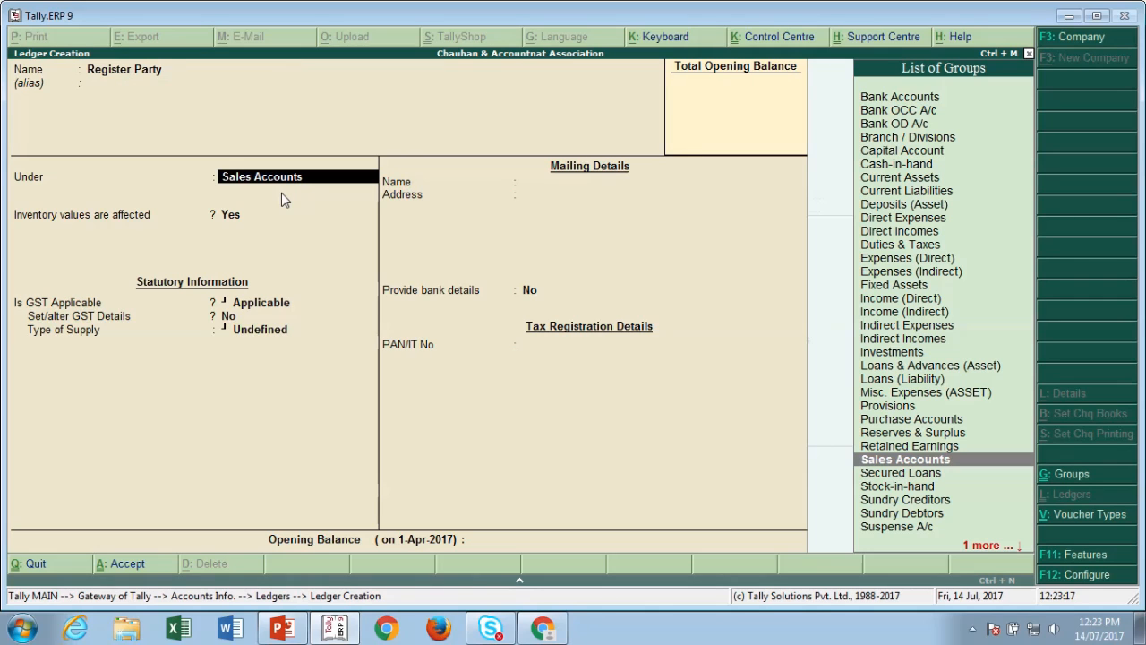
{"action": "type", "text": "Sun"}
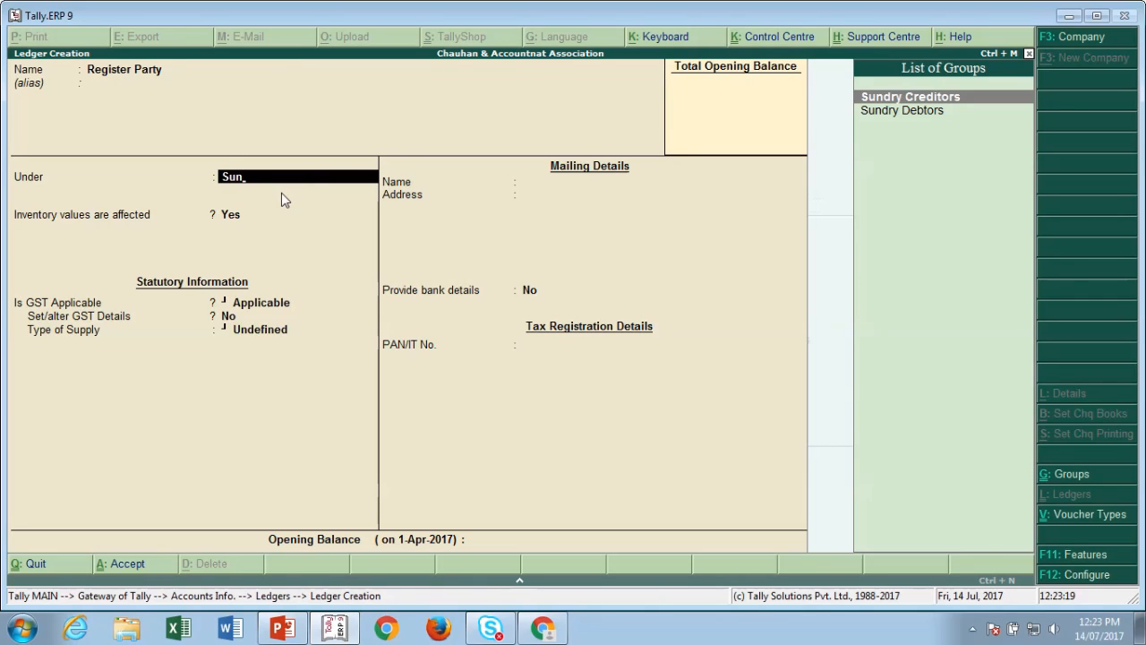
{"action": "key", "text": "Down"}
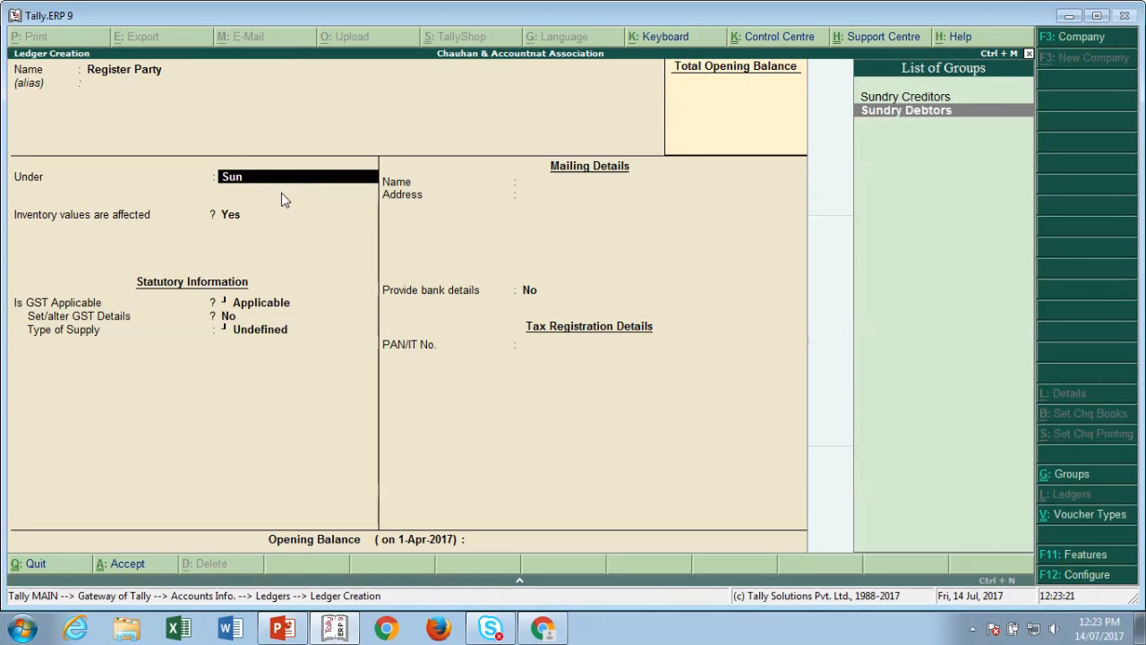
{"action": "key", "text": "Return"}
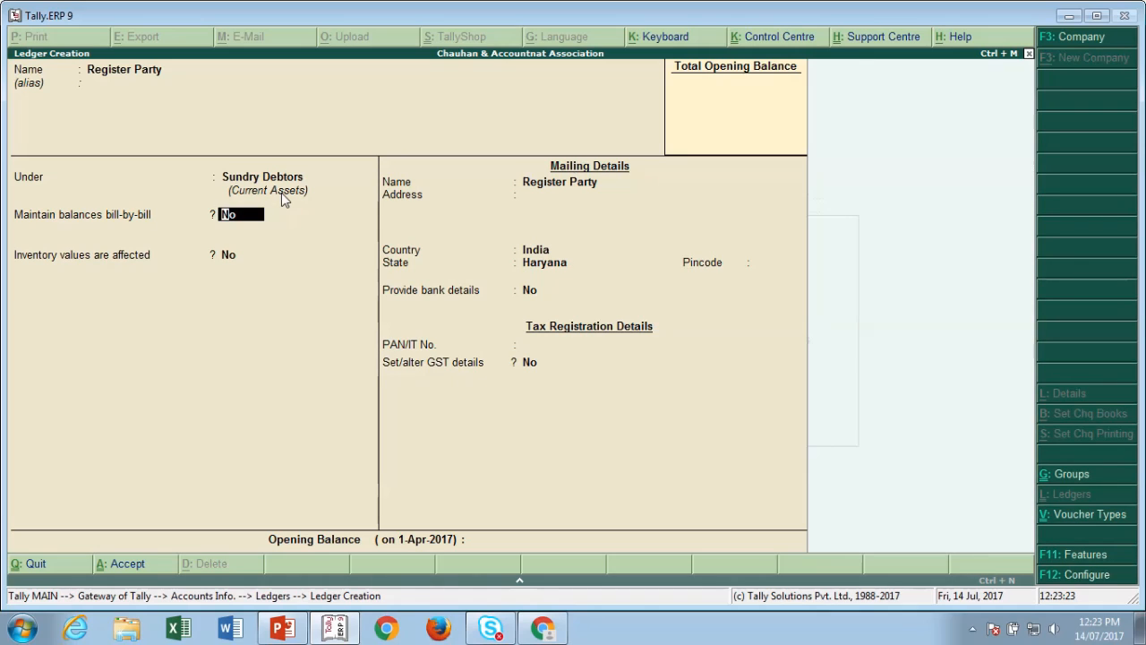
Step: Maintain the ledger's balances bill-by-bill and enter the party's postal pincode, keeping India and Haryana in the mailing details
{"action": "key", "text": "y"}
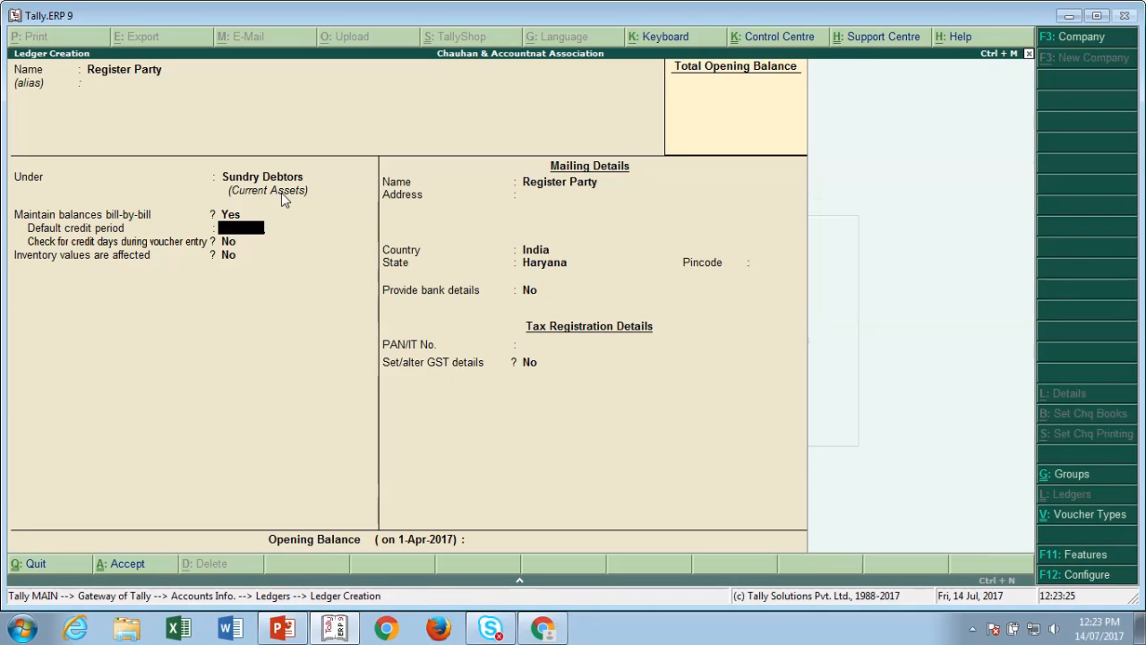
{"action": "key", "text": "Return"}
{"action": "key", "text": "Return"}
{"action": "key", "text": "Return"}
{"action": "key", "text": "Return"}
{"action": "key", "text": "Return"}
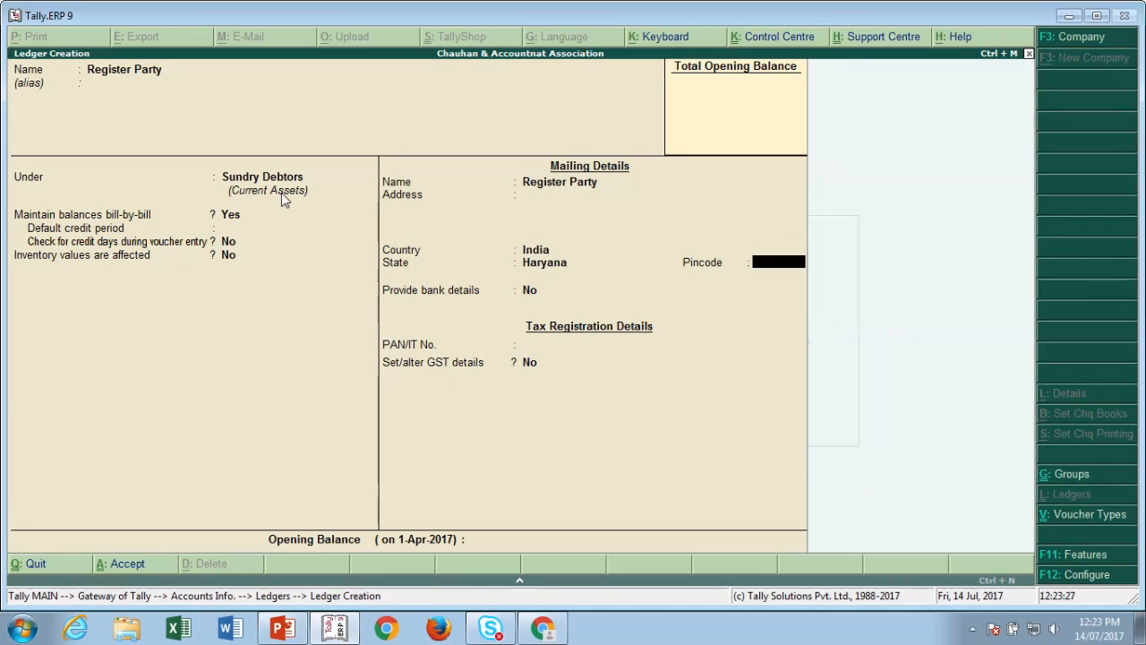
{"action": "type", "text": "121001"}
{"action": "key", "text": "Return"}
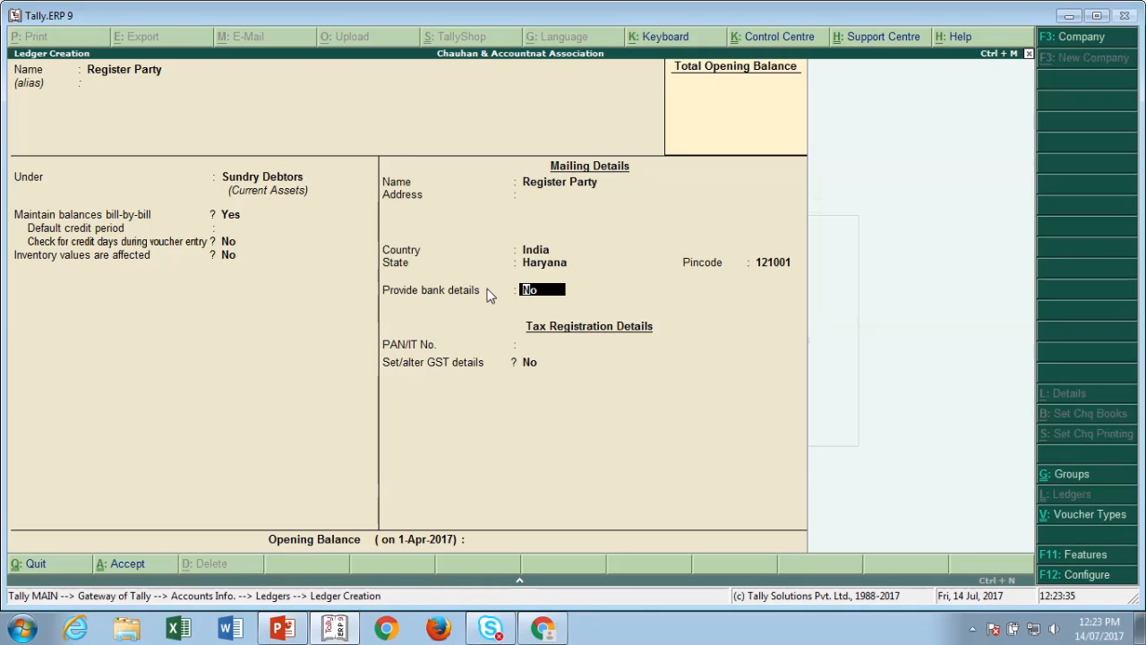
Step: Enter the party's GSTIN with Regular registration in the ledger's GST details, keeping Party Type Not Applicable, and save the ledger
{"action": "key", "text": "Return"}
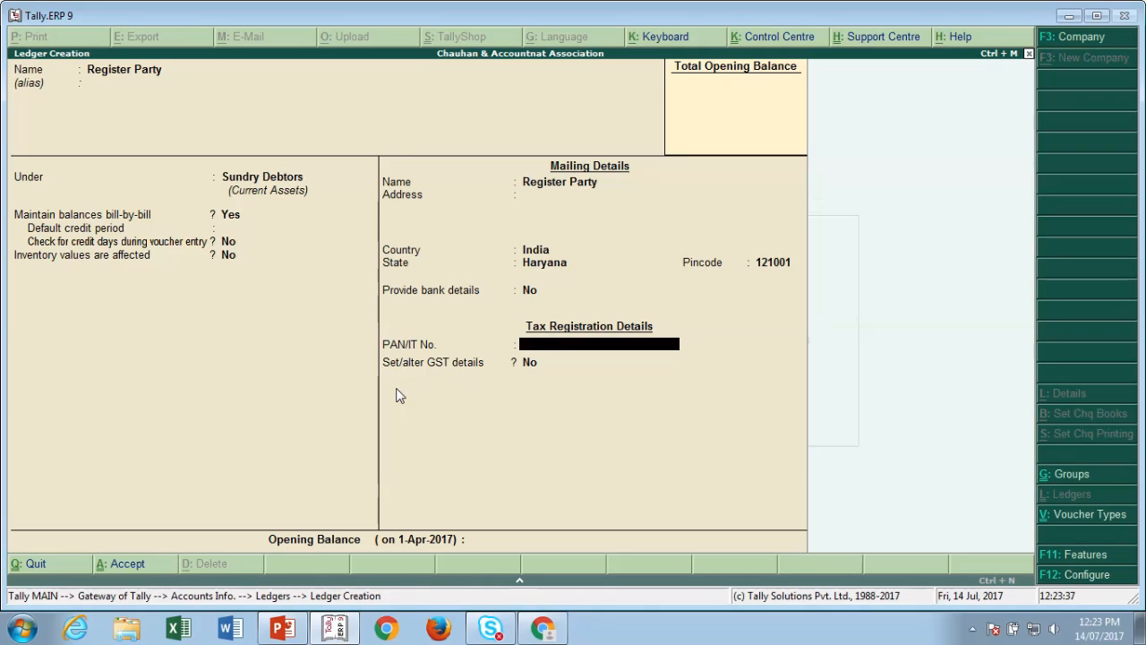
{"action": "key", "text": "Return"}
{"action": "key", "text": "y"}
{"action": "key", "text": "Return"}
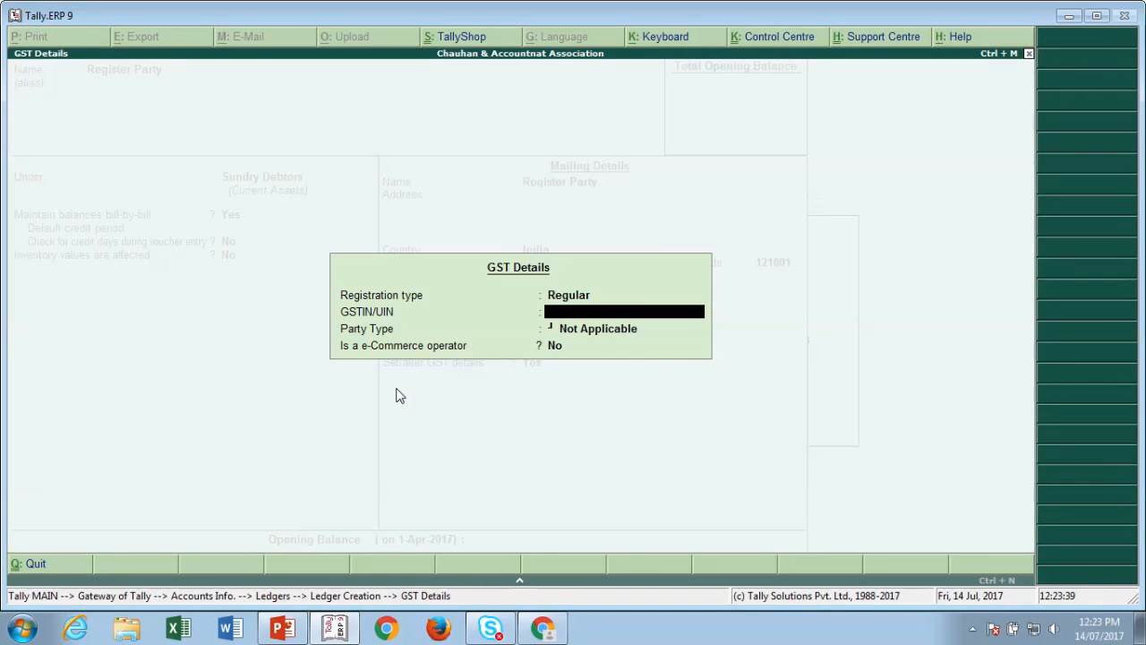
{"action": "type", "text": "06B"}
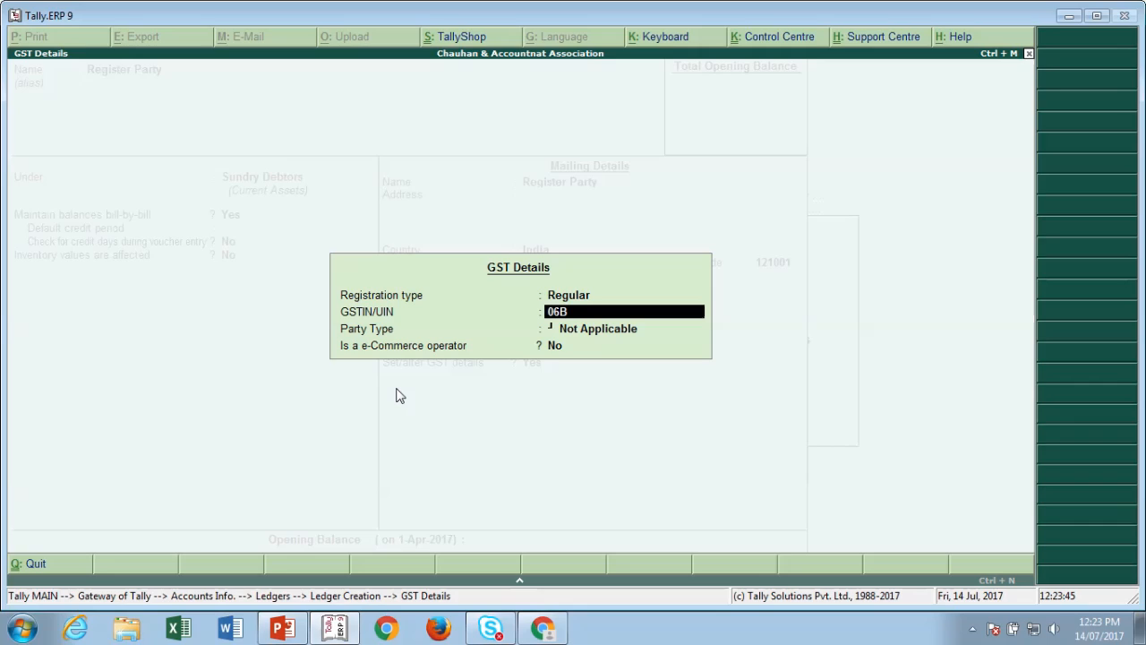
{"action": "type", "text": "GMPC1234N"}
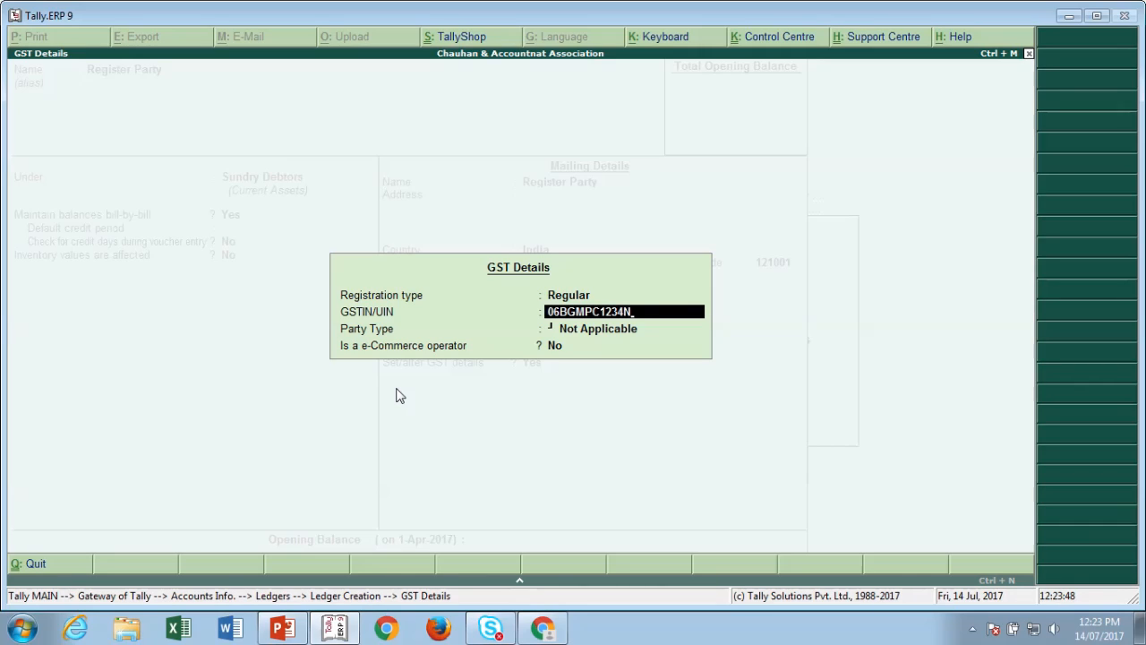
{"action": "type", "text": "1Z3"}
{"action": "key", "text": "Return"}
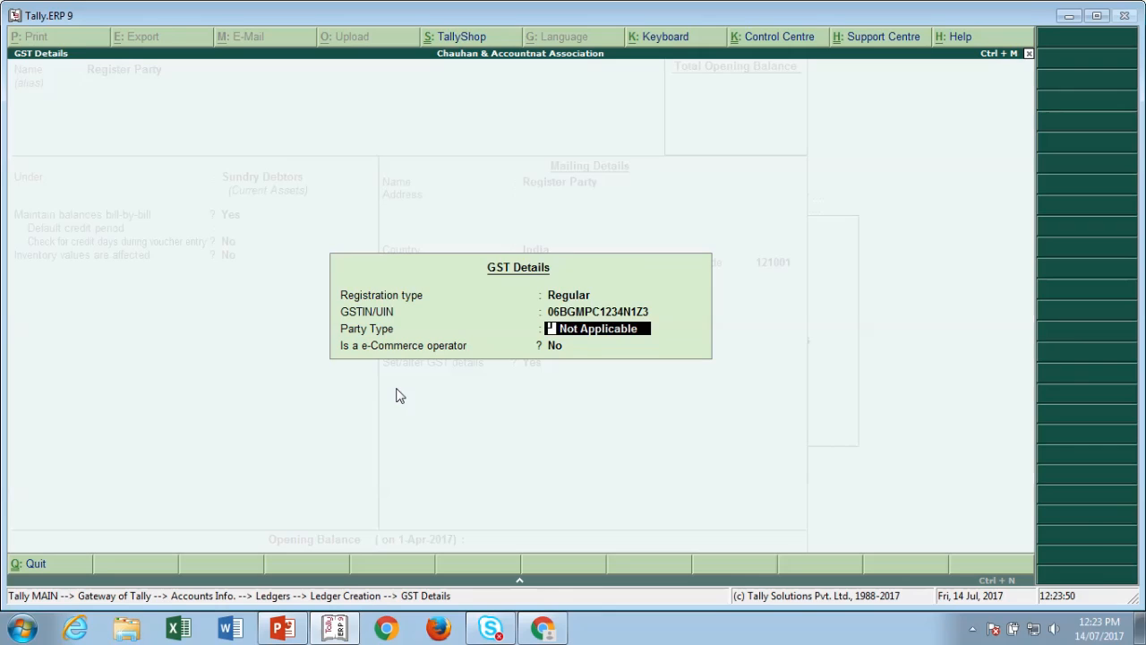
{"action": "key", "text": "Return"}
{"action": "key", "text": "Return"}
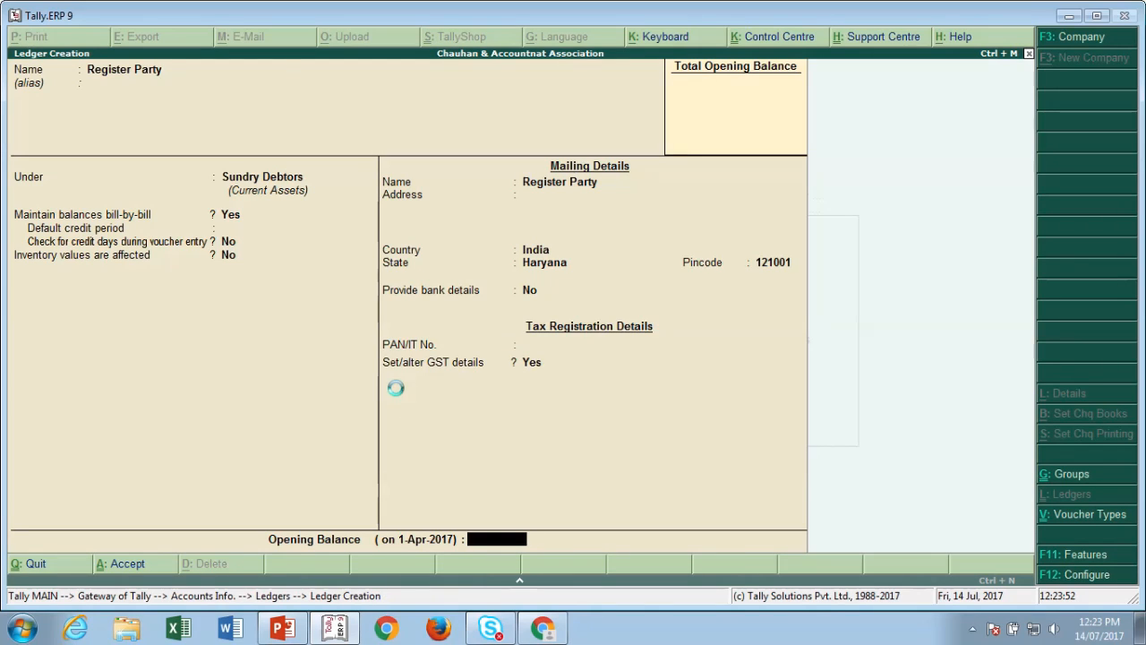
Step: Name the next ledger Paking Charge and place it under Indirect Incomes, with inventory values not affected
{"action": "type", "text": "Pa"}
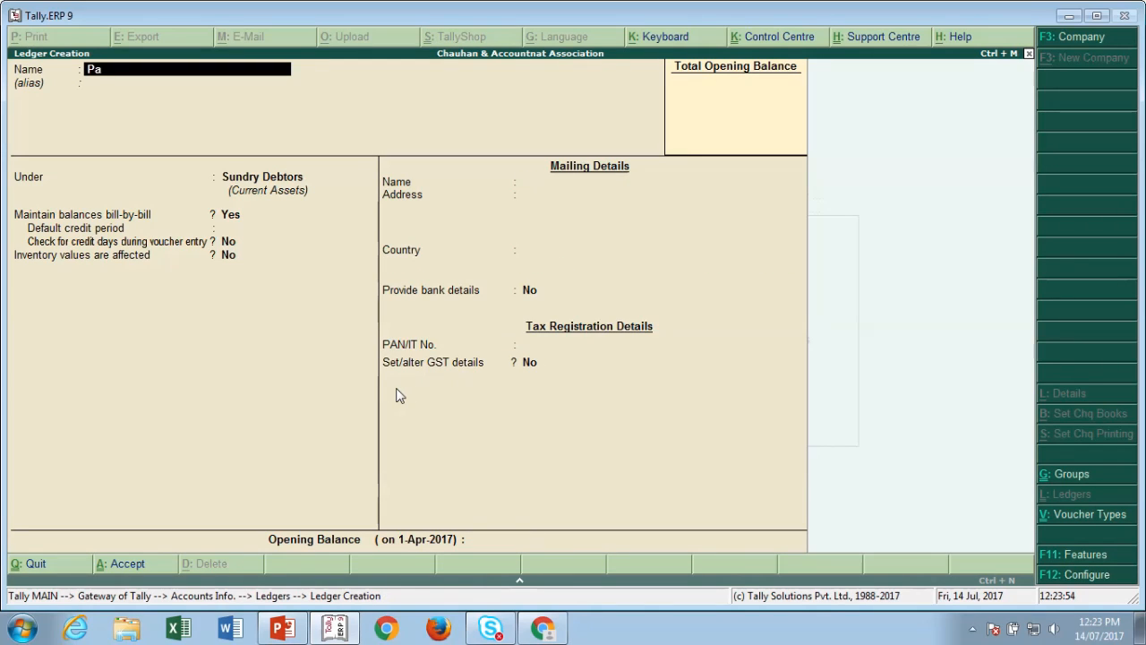
{"action": "type", "text": "king Charge"}
{"action": "key", "text": "Return"}
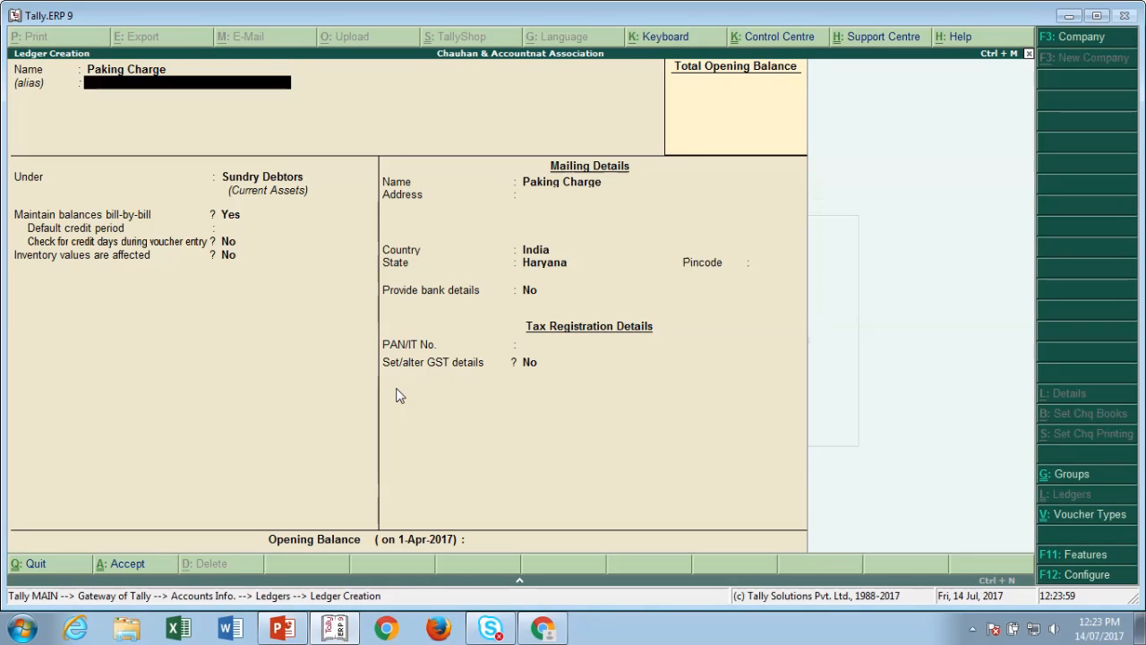
{"action": "key", "text": "Return"}
{"action": "key", "text": "BackSpace"}
{"action": "type", "text": "In"}
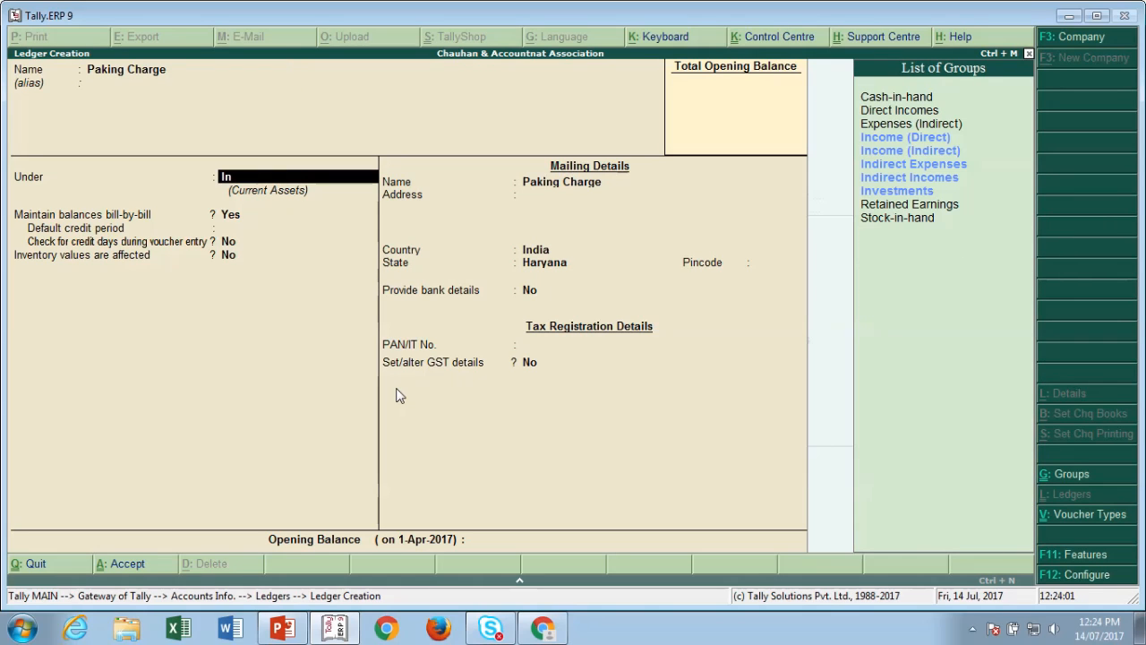
{"action": "key", "text": "Down"}
{"action": "key", "text": "Down"}
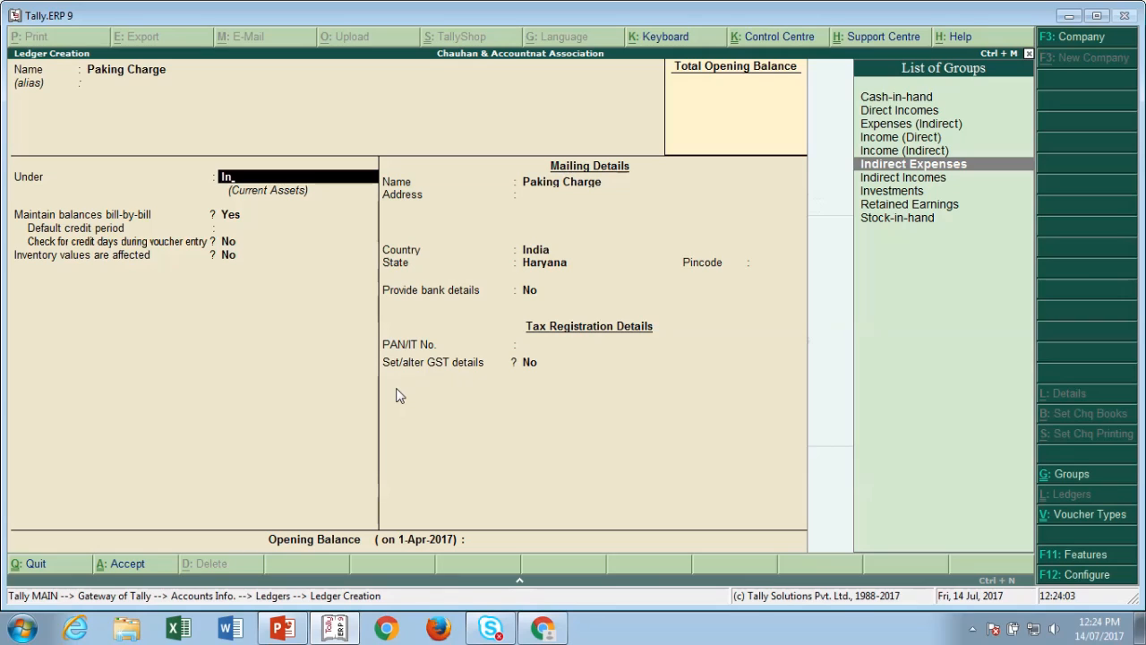
{"action": "key", "text": "Down"}
{"action": "key", "text": "Return"}
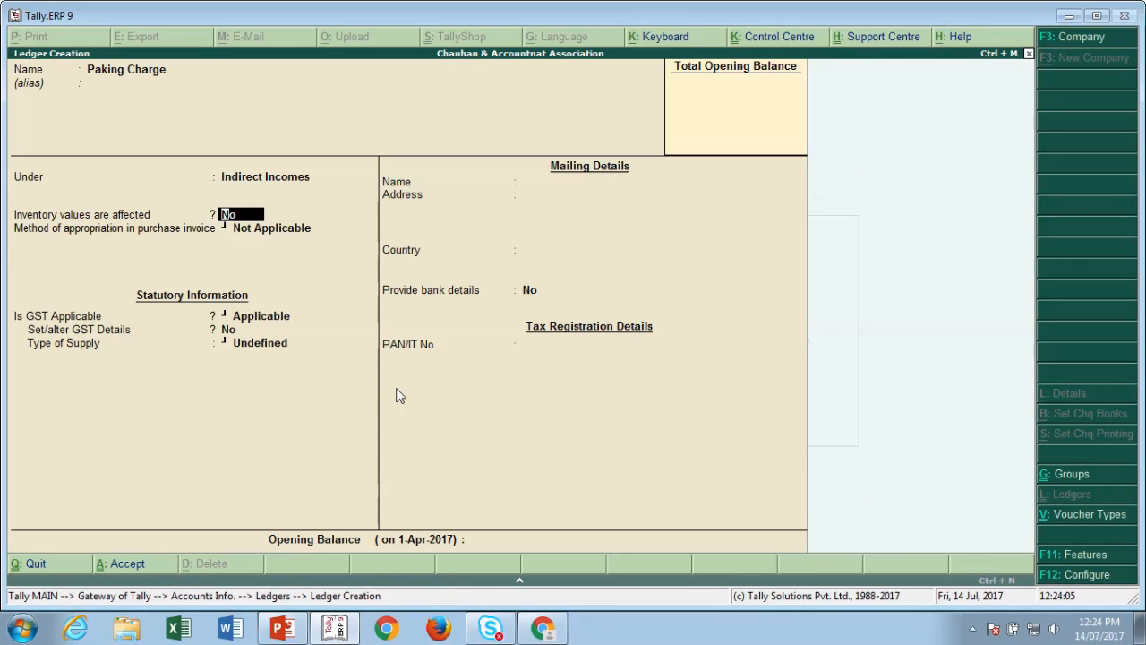
{"action": "key", "text": "Return"}
{"action": "key", "text": "Return"}
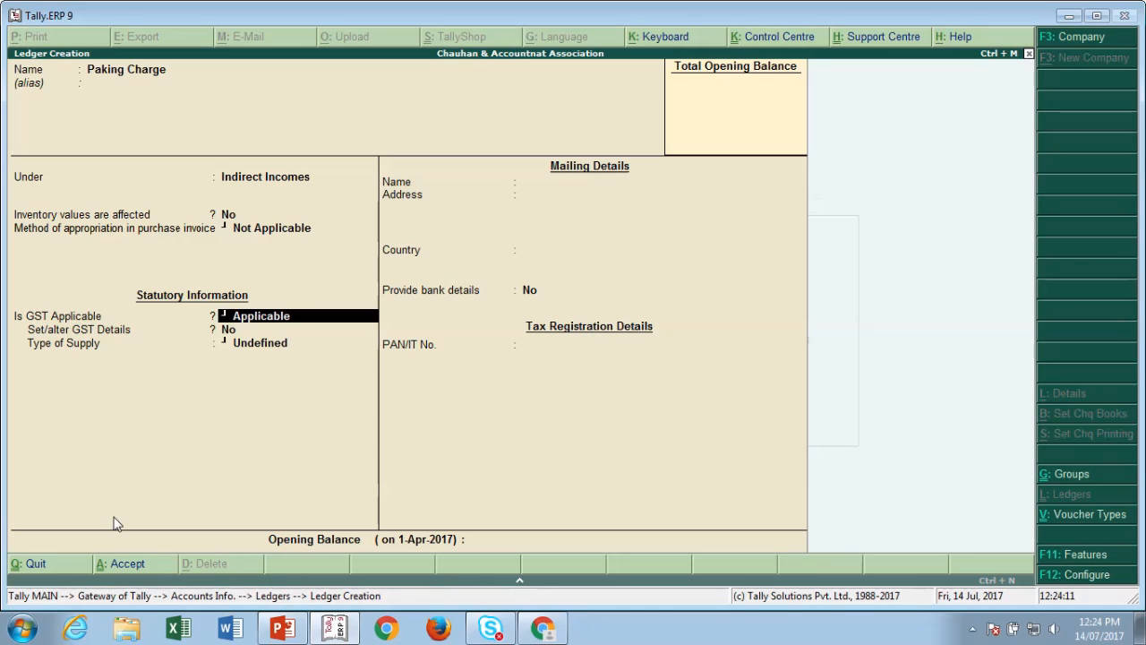
Step: Mark GST as Not Applicable for the Paking Charge ledger and return the setting to Applicable
{"action": "type", "text": "No"}
{"action": "key", "text": "Return"}
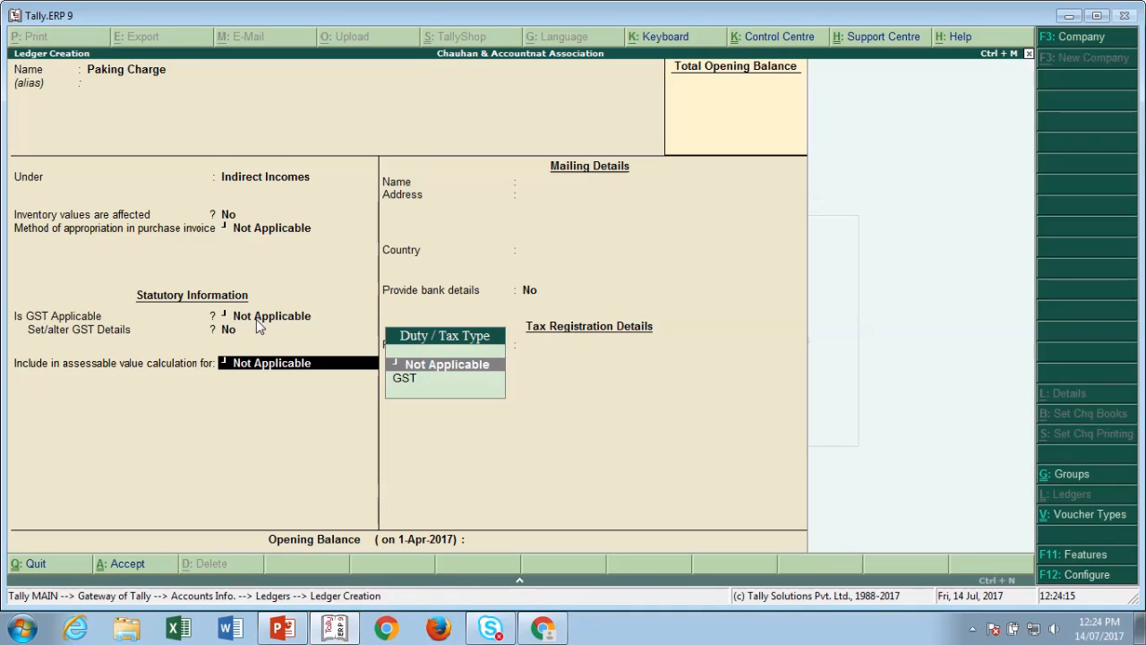
{"action": "key", "text": "BackSpace"}
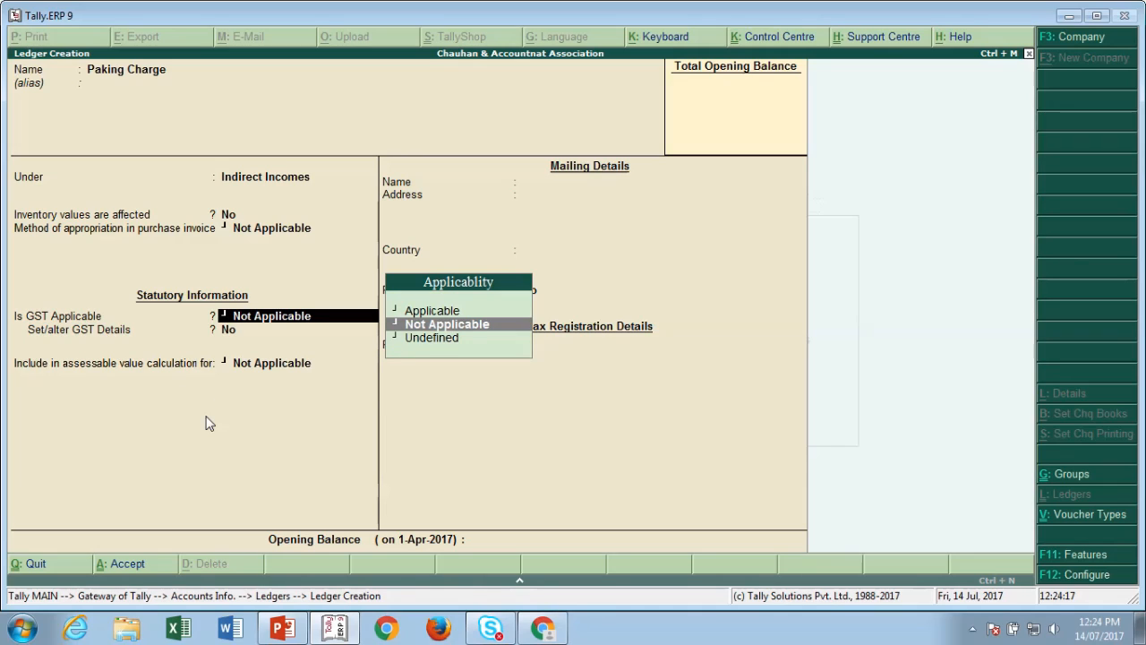
{"action": "key", "text": "Up"}
{"action": "key", "text": "Return"}
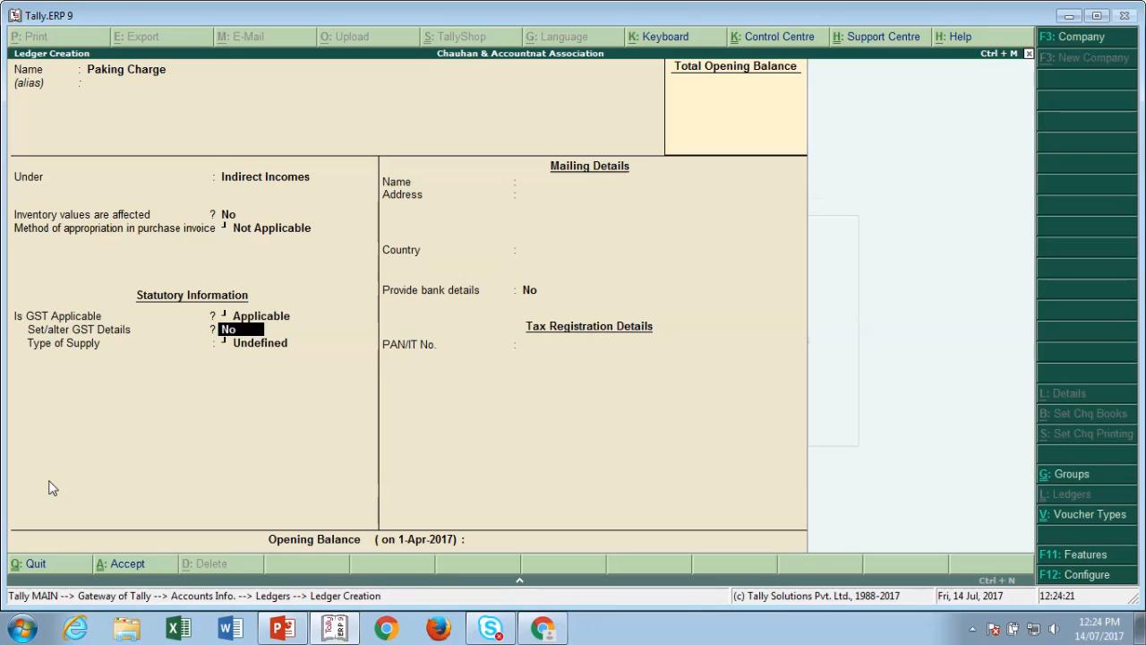
{"action": "key", "text": "BackSpace"}
{"action": "type", "text": "N"}
{"action": "key", "text": "Return"}
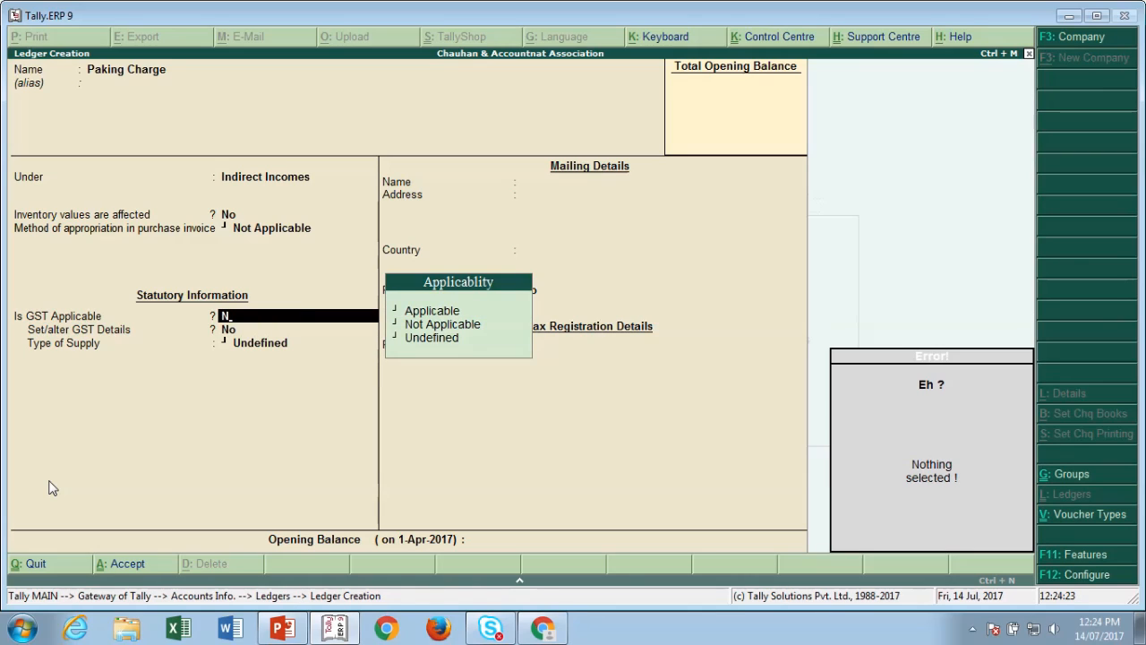
{"action": "key", "text": "Return"}
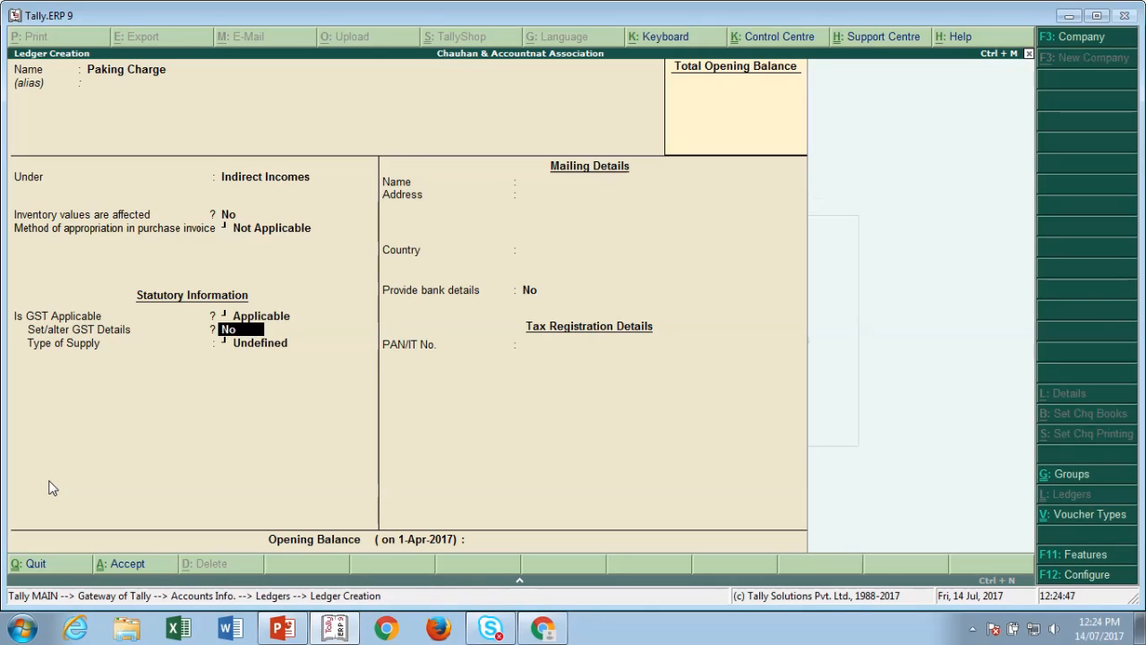
Step: Mark GST as Not Applicable for the Paking Charge ledger and include it in the assessable value calculation for GST
{"action": "key", "text": "Up"}
{"action": "type", "text": "No"}
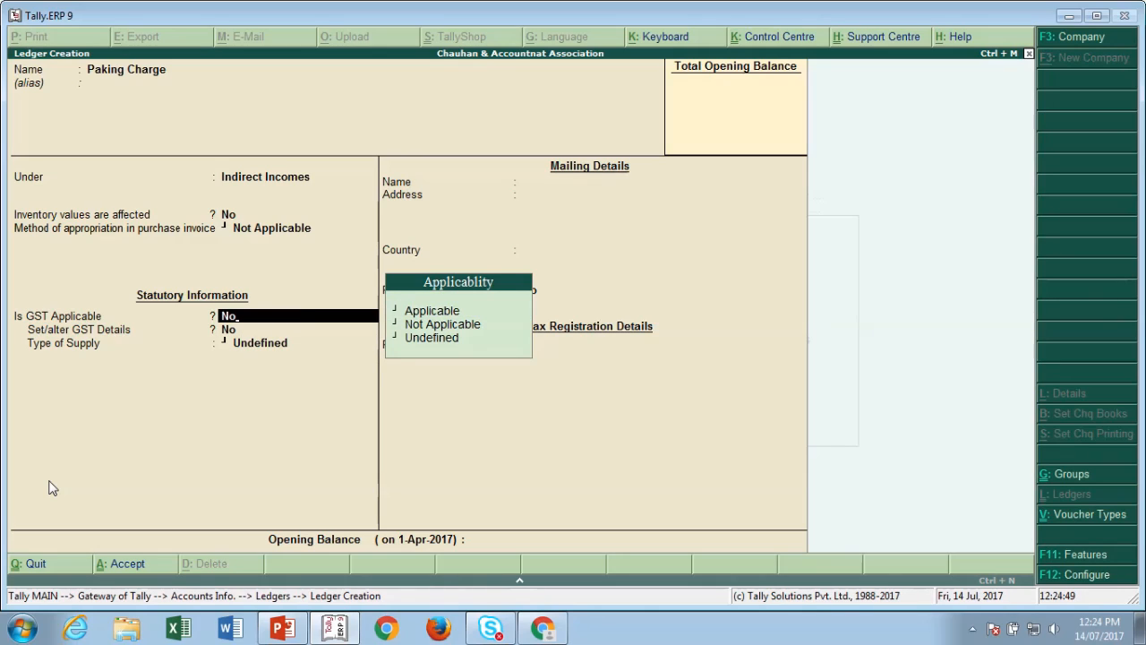
{"action": "key", "text": "Return"}
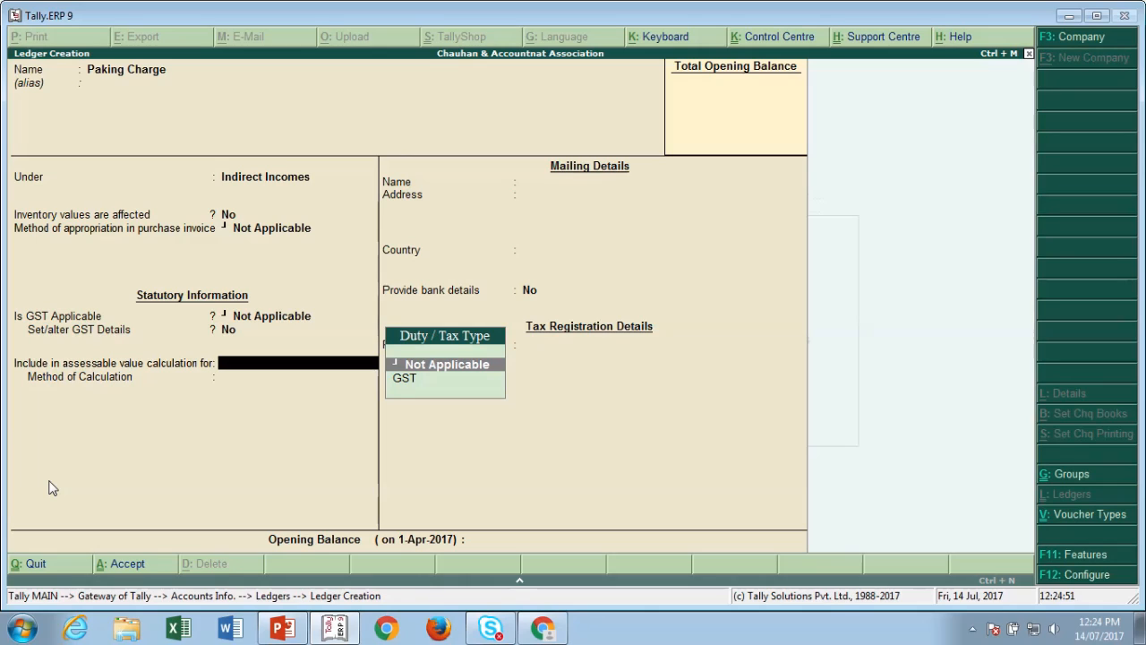
{"action": "key", "text": "Down"}
{"action": "key", "text": "Return"}
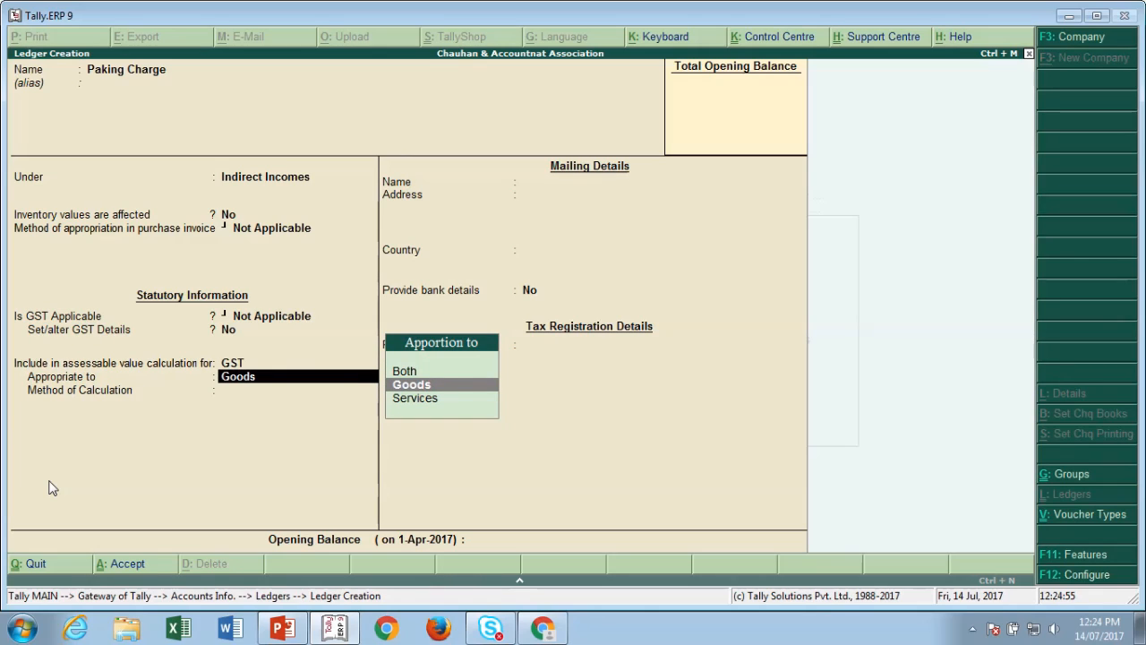
Step: Appropriate the Paking Charge ledger's assessable value to Goods
{"action": "key", "text": "Down"}
{"action": "key", "text": "Up"}
{"action": "key", "text": "Down"}
{"action": "key", "text": "Up"}
{"action": "key", "text": "Return"}
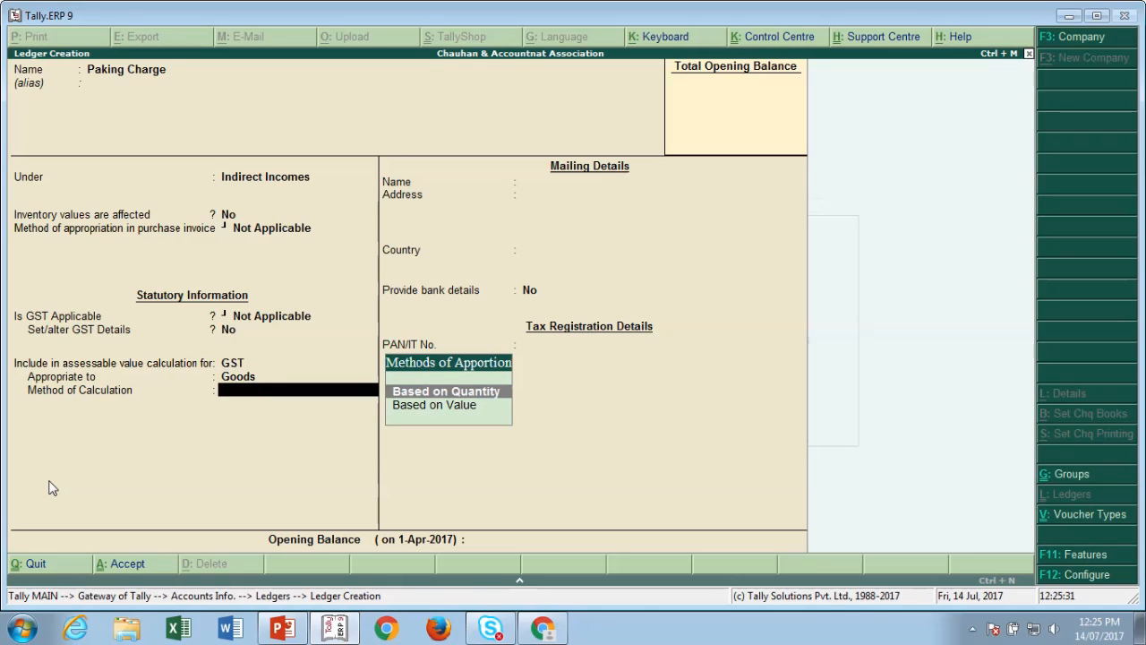
Step: Set the ledger's method of calculation to Based on Value and save the ledger
{"action": "key", "text": "Down"}
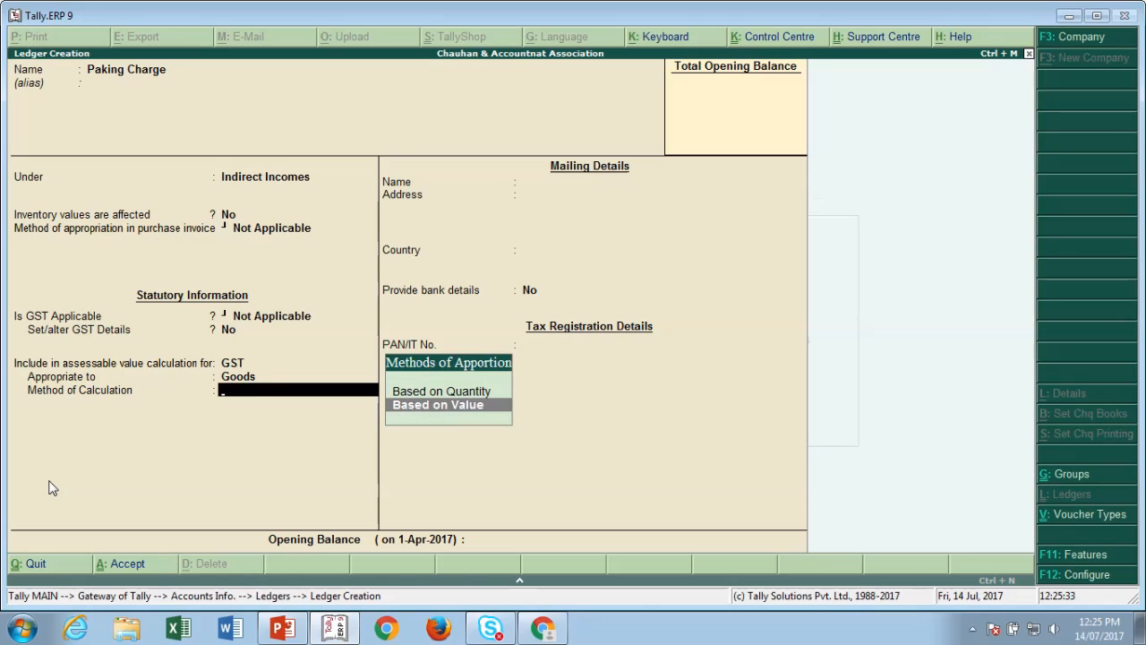
{"action": "key", "text": "Up"}
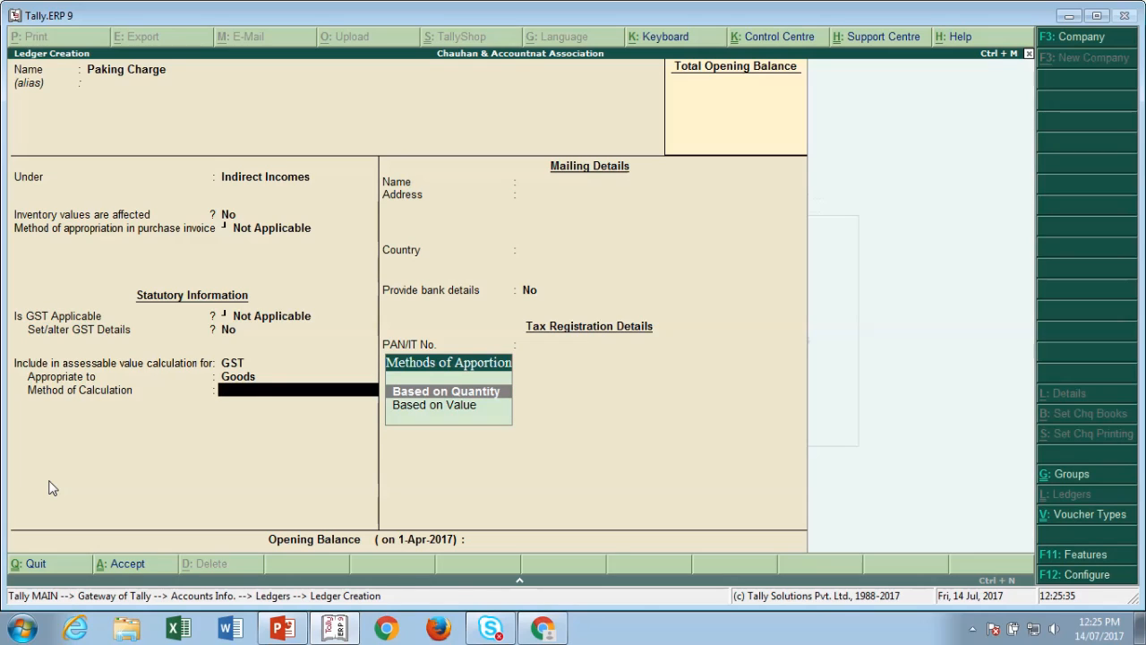
{"action": "key", "text": "Down"}
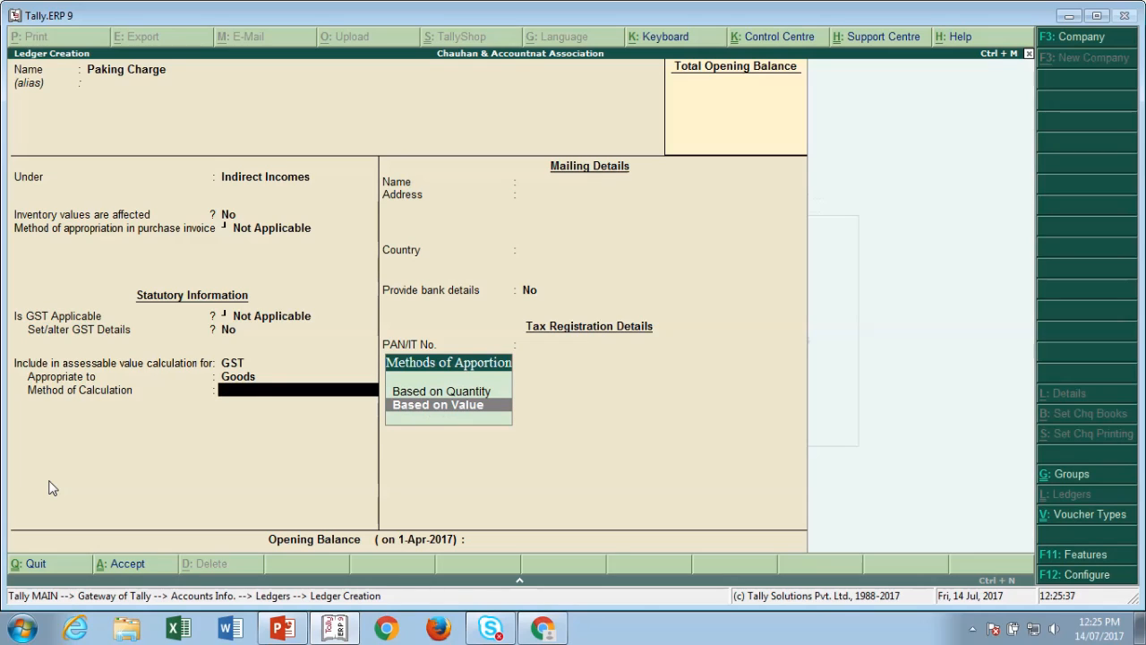
{"action": "key", "text": "Up"}
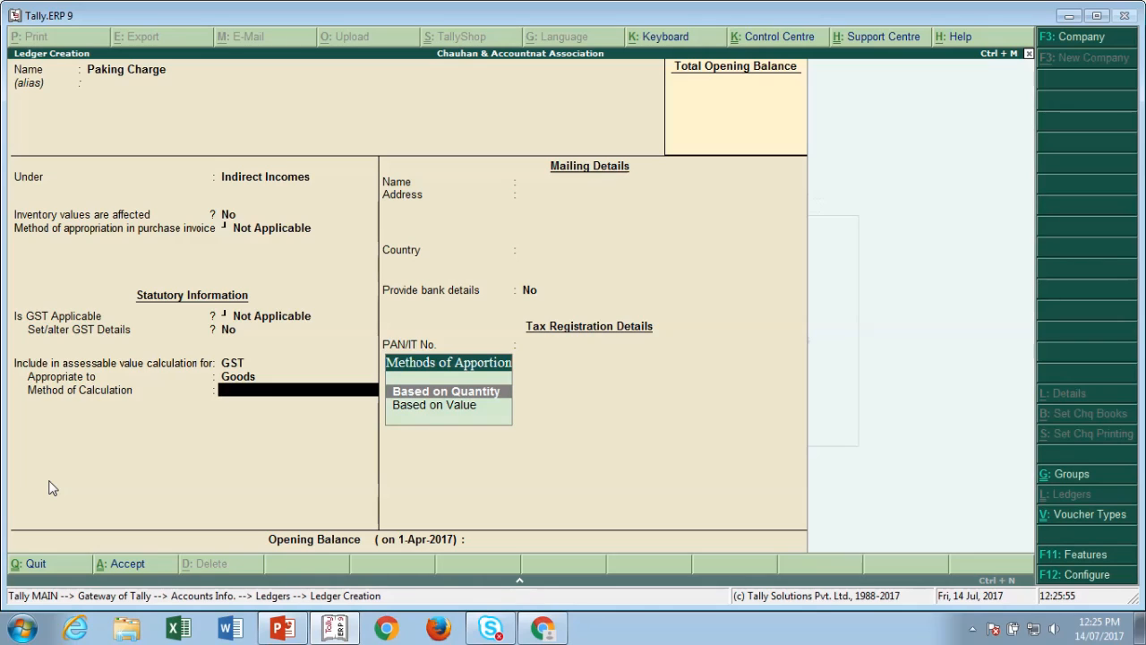
{"action": "key", "text": "Down"}
{"action": "key", "text": "Return"}
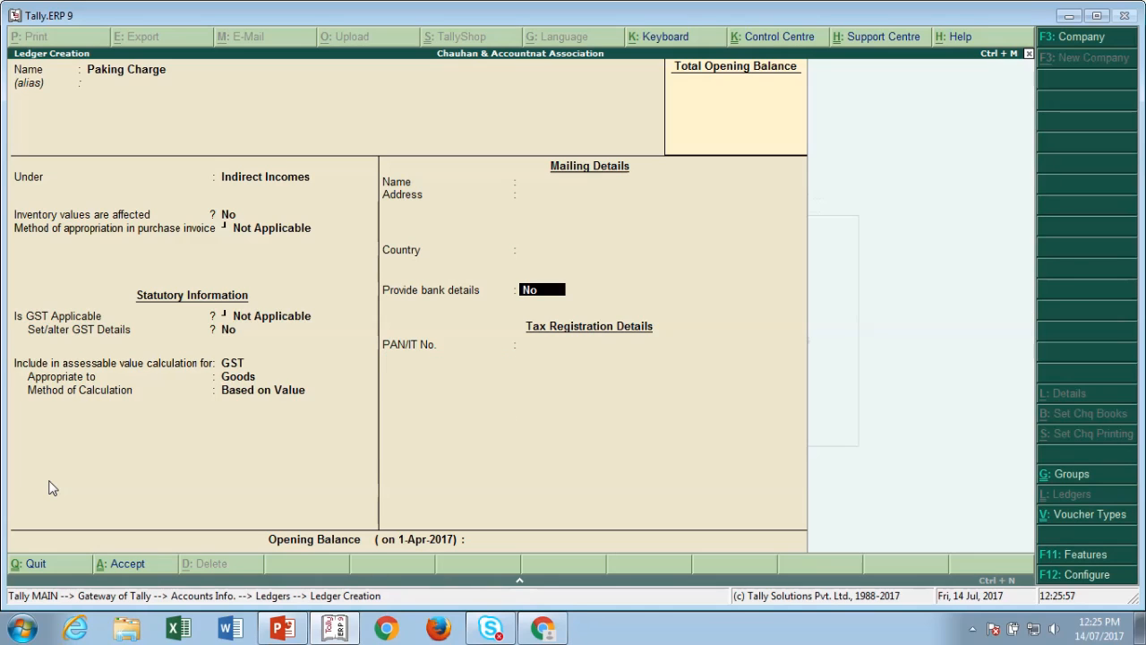
{"action": "key", "text": "ctrl+a"}
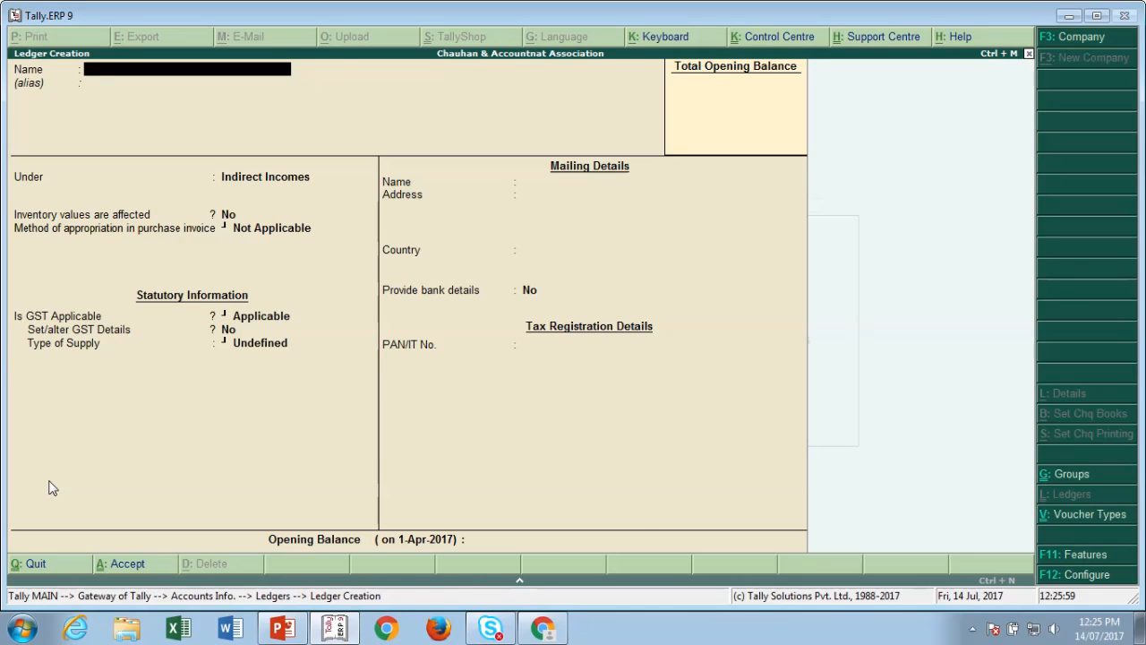
Step: Leave ledger creation and start a sales voucher with reference number 12345
{"action": "key", "text": "Escape"}
{"action": "key", "text": "Escape"}
{"action": "key", "text": "Escape"}
{"action": "key", "text": "Down"}
{"action": "key", "text": "Down"}
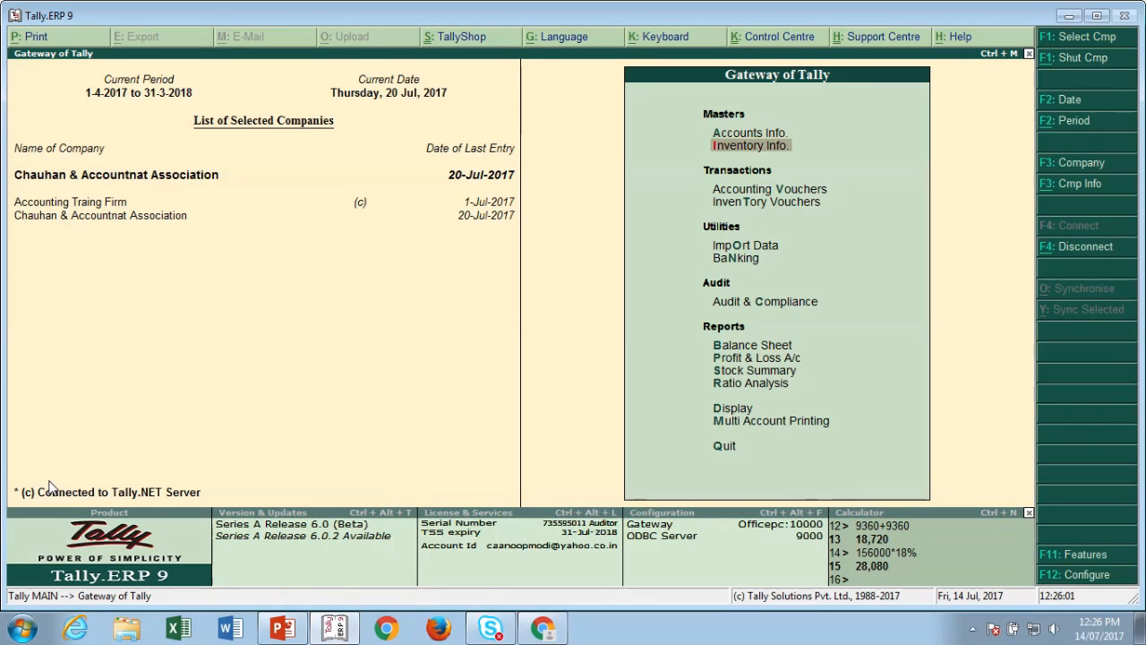
{"action": "key", "text": "Return"}
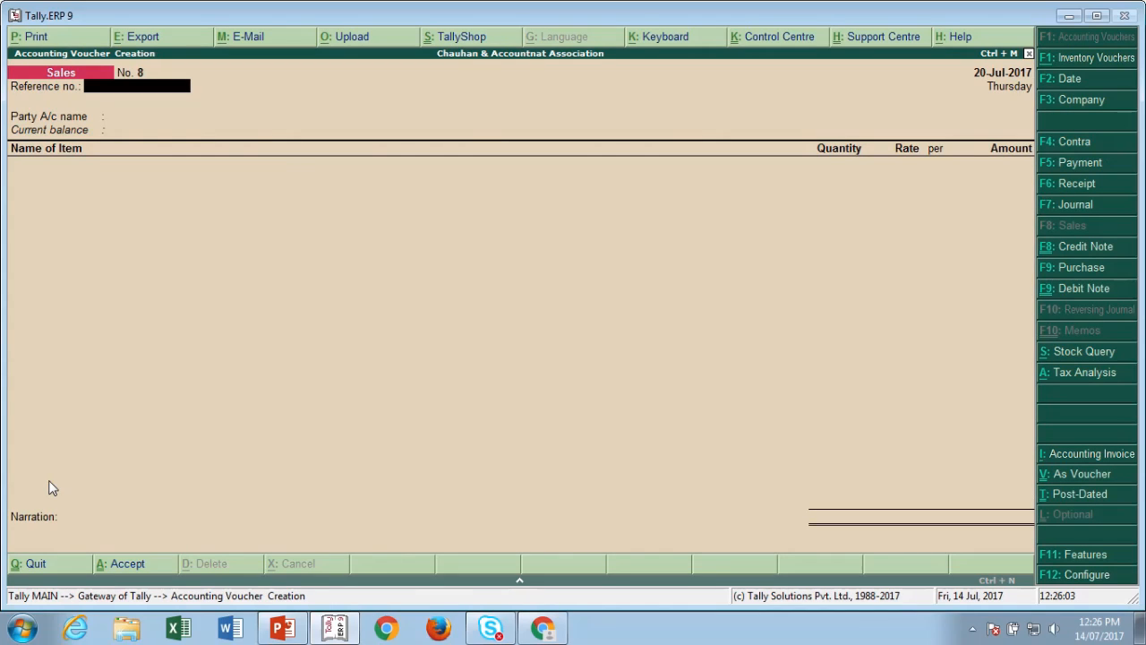
{"action": "type", "text": "12345"}
{"action": "key", "text": "Return"}
Step: Select Register Party as the voucher's party account and accept its despatch, order and buyer details as they are
{"action": "key", "text": "Down"}
{"action": "key", "text": "Down"}
{"action": "key", "text": "Down"}
{"action": "key", "text": "Down"}
{"action": "key", "text": "Down"}
{"action": "key", "text": "Down"}
{"action": "key", "text": "Down"}
{"action": "key", "text": "Down"}
{"action": "key", "text": "Down"}
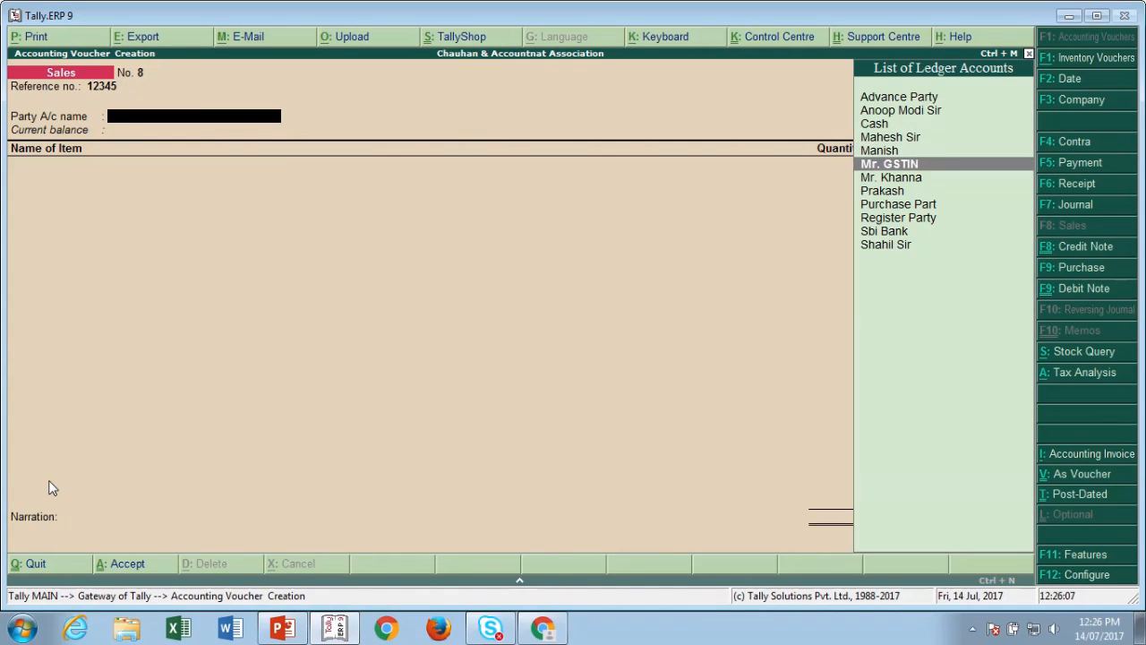
{"action": "key", "text": "Return"}
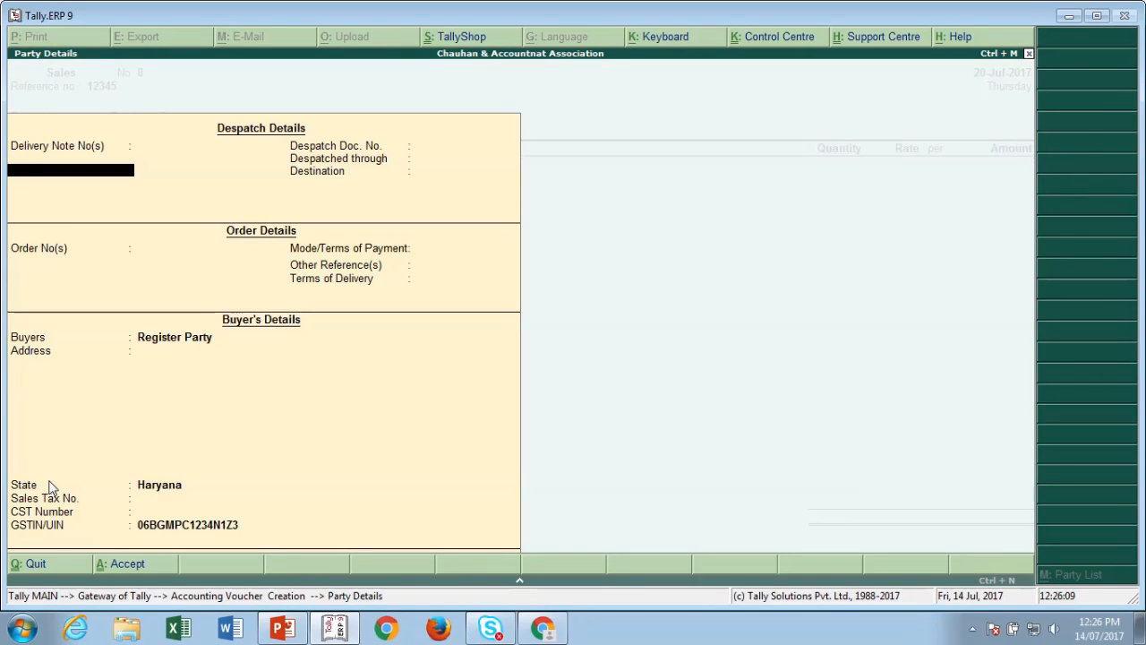
{"action": "key", "text": "ctrl+a"}
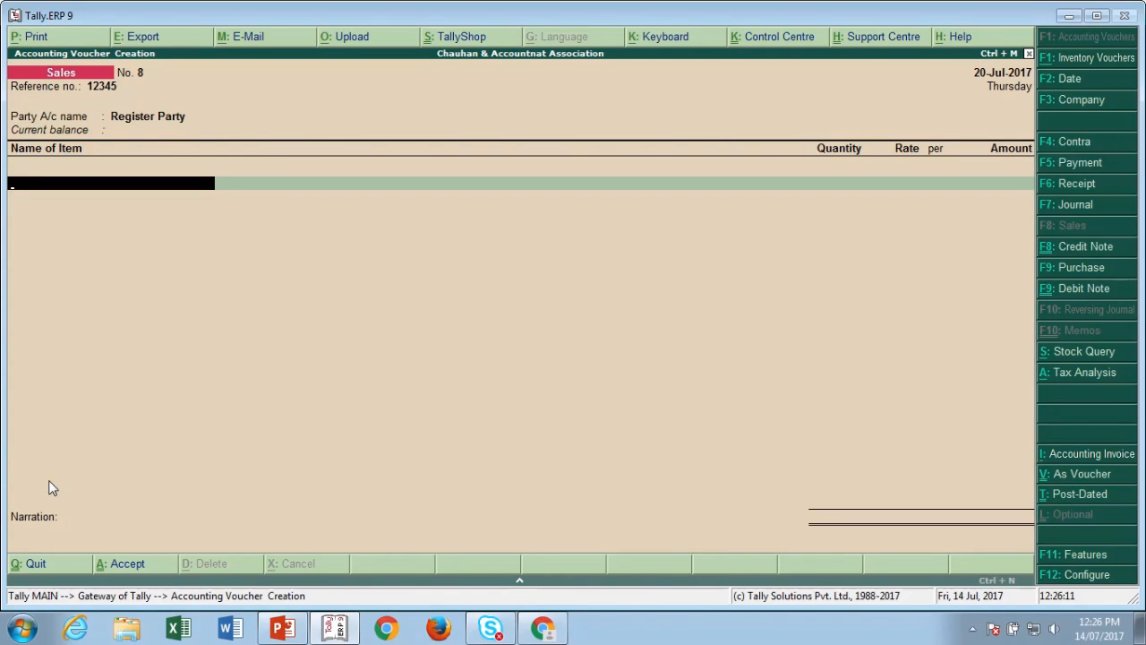
Step: Choose Computer as the sold item and review its GST tax rate details in the stock item master, accepting them as they are
{"action": "type", "text": "Com"}
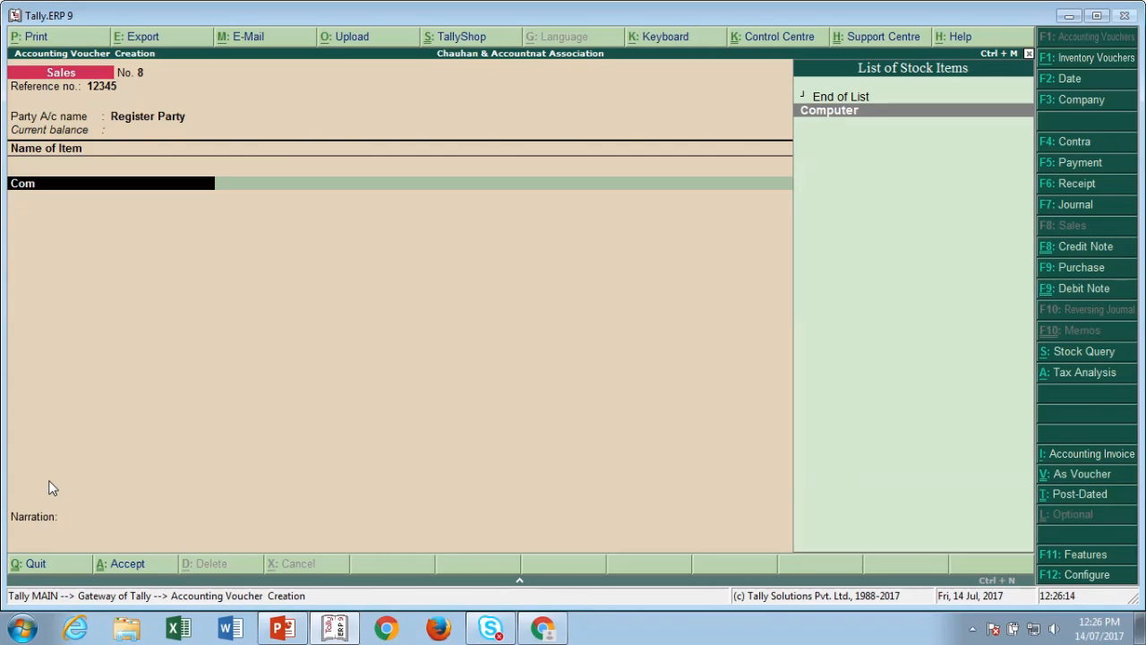
{"action": "key", "text": "Return"}
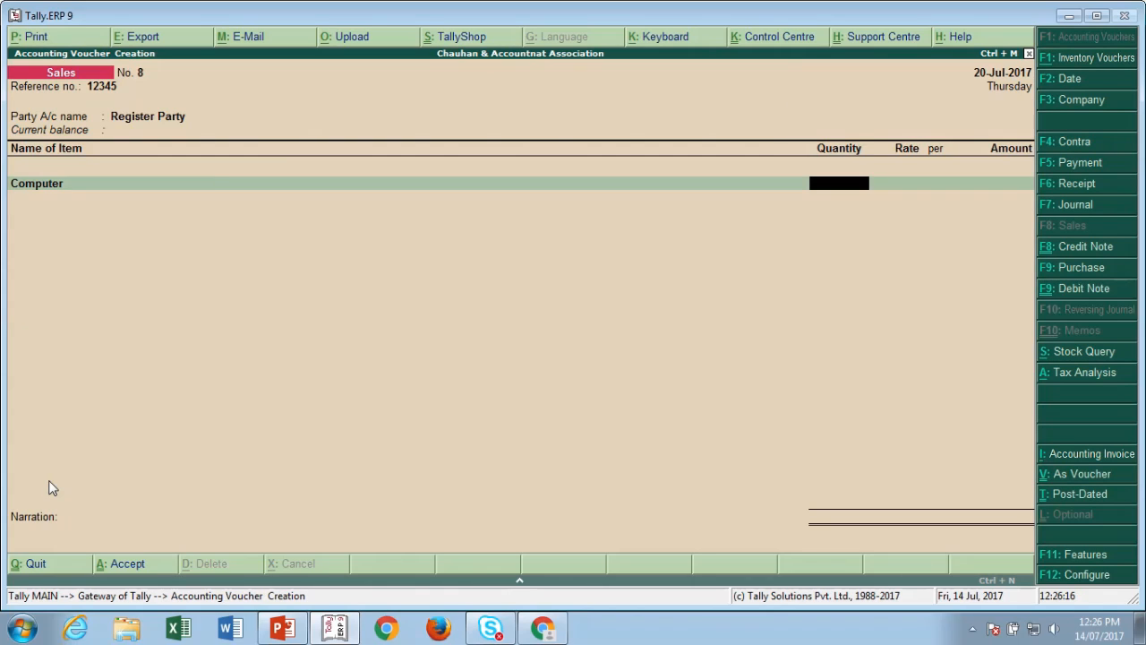
{"action": "key", "text": "BackSpace"}
{"action": "key", "text": "ctrl+Return"}
{"action": "key", "text": "Return"}
{"action": "key", "text": "Return"}
{"action": "key", "text": "Return"}
{"action": "key", "text": "Return"}
{"action": "key", "text": "Return"}
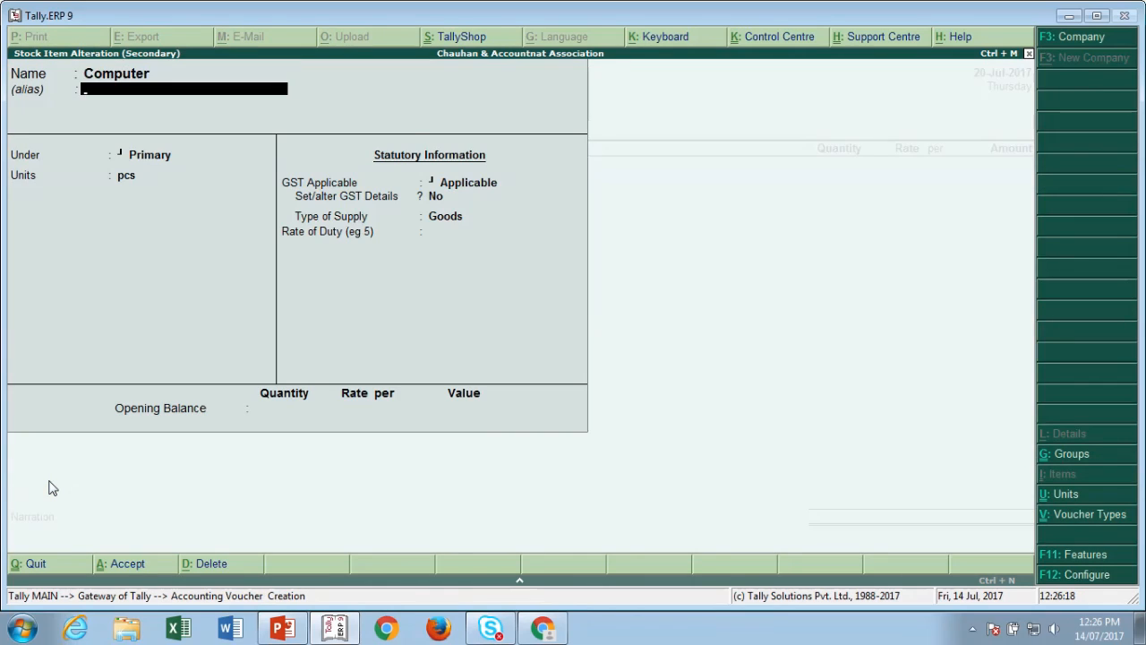
{"action": "key", "text": "y"}
{"action": "key", "text": "Return"}
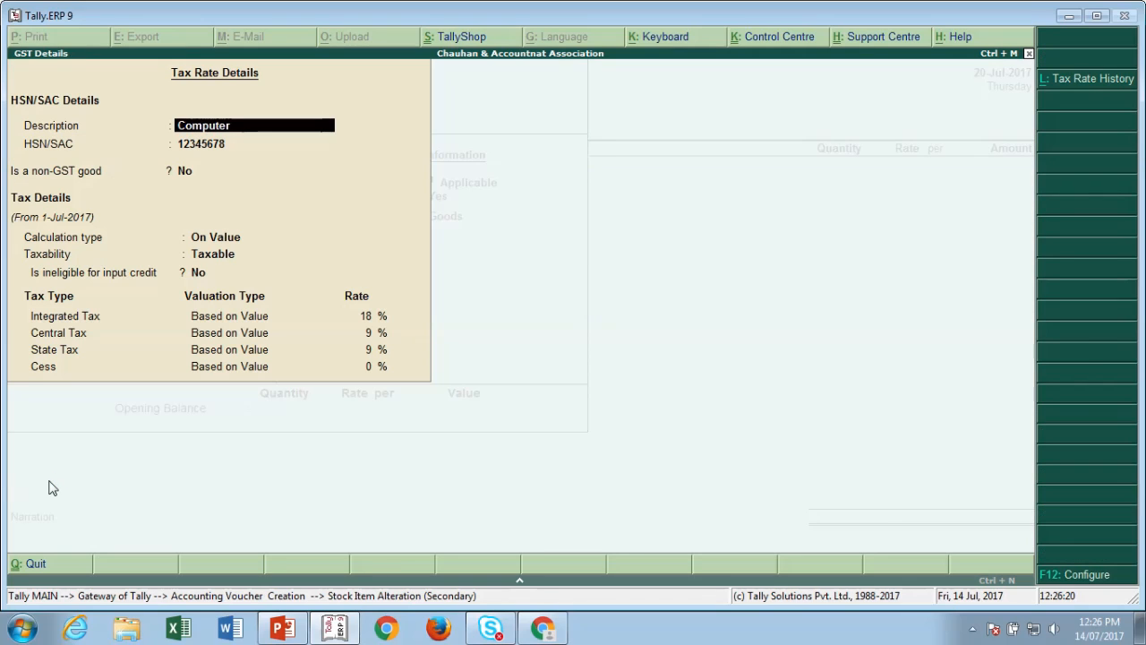
{"action": "key", "text": "ctrl+a"}
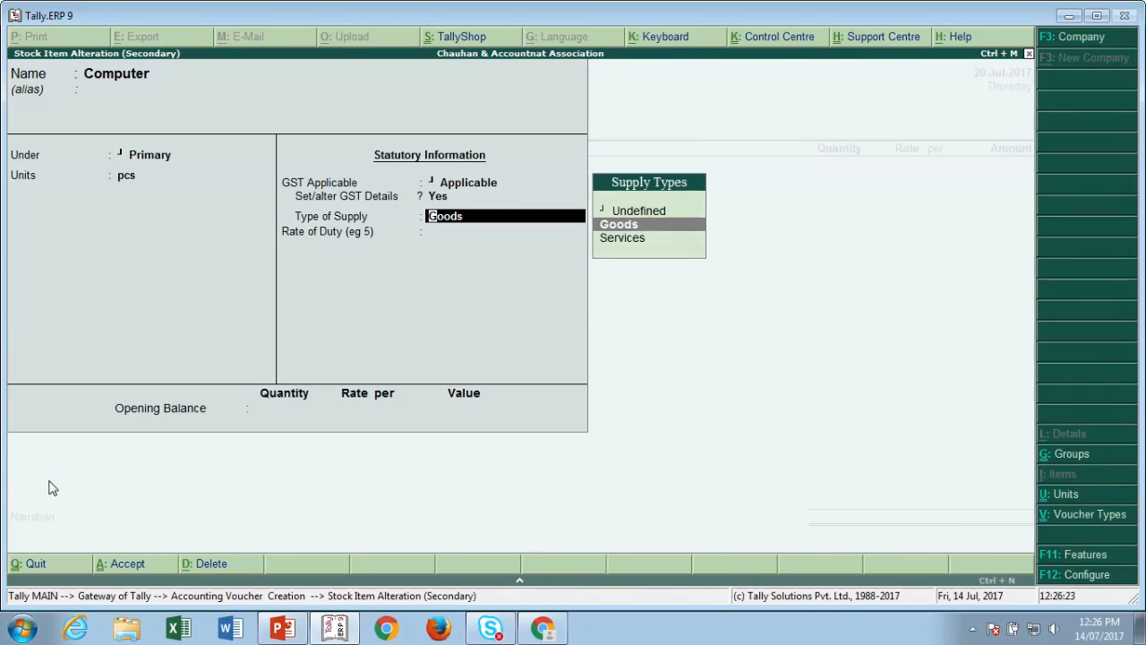
{"action": "key", "text": "ctrl+a"}
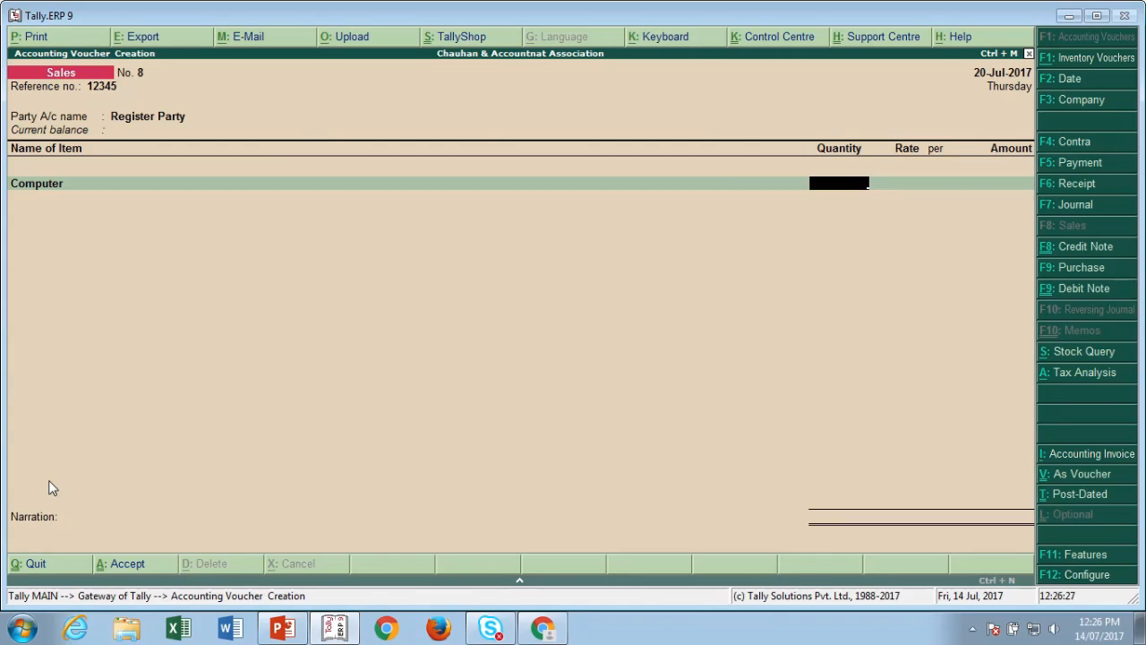
Step: Enter a quantity of 10 pcs at a rate of 15,000 per piece for the Computer item
{"action": "type", "text": "10"}
{"action": "key", "text": "Return"}
{"action": "key", "text": "Return"}
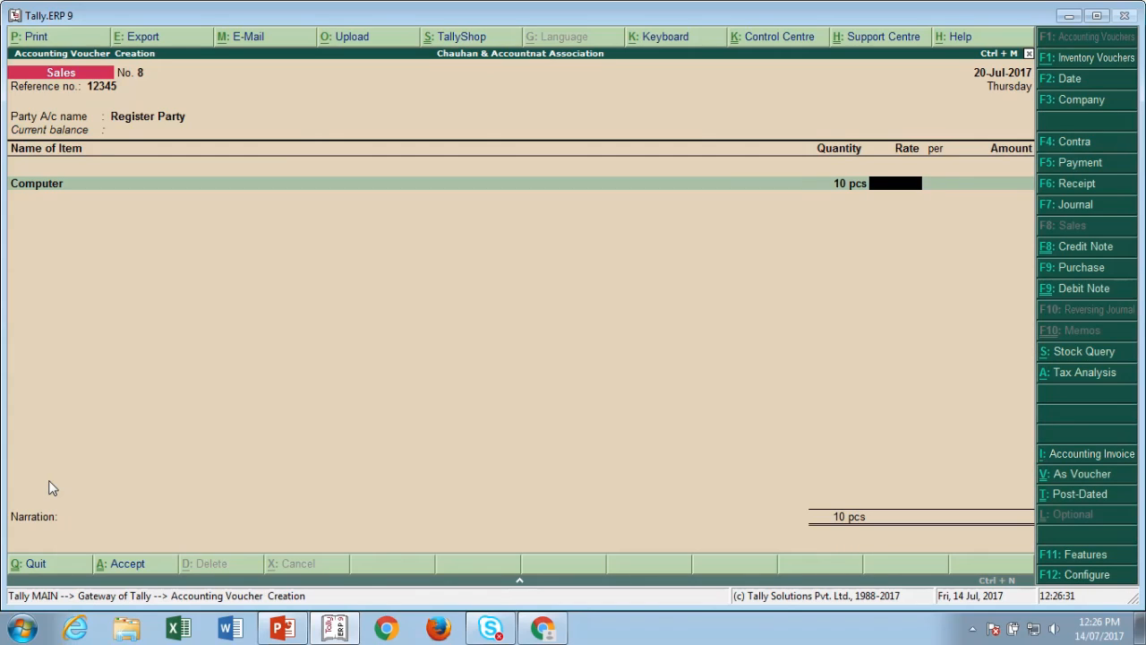
{"action": "type", "text": "15000"}
{"action": "key", "text": "Return"}
{"action": "key", "text": "Return"}
{"action": "key", "text": "Return"}
Step: Allocate the Computer item's amount to the Sale ledger, keeping the default Sales Taxable classification
{"action": "type", "text": "S"}
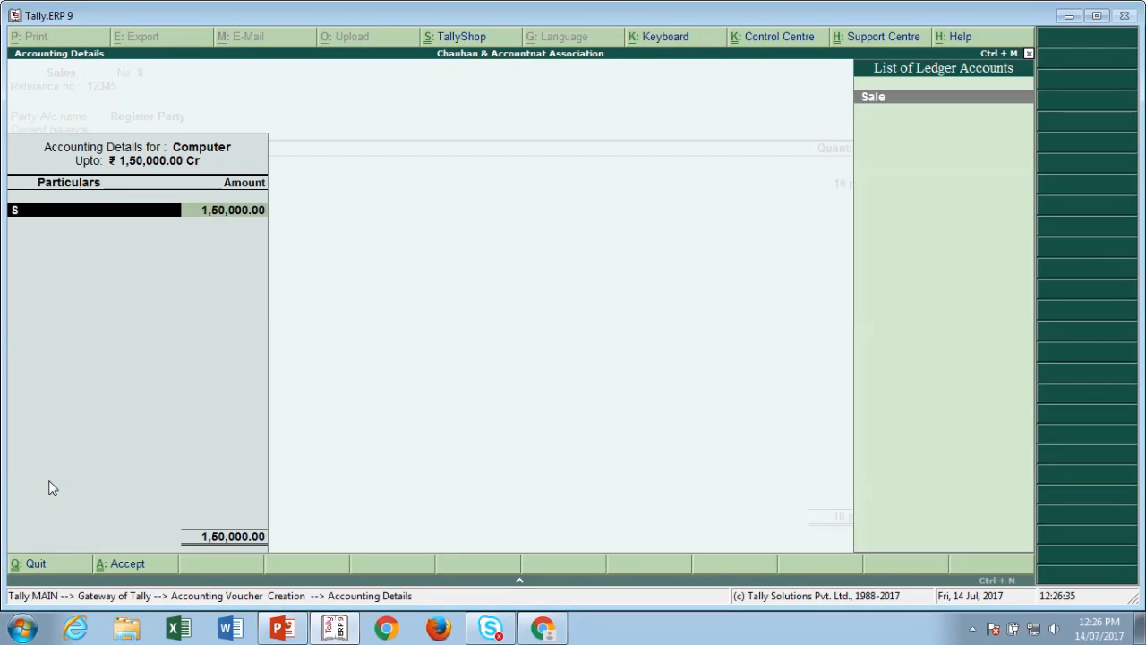
{"action": "type", "text": "a"}
{"action": "key", "text": "Return"}
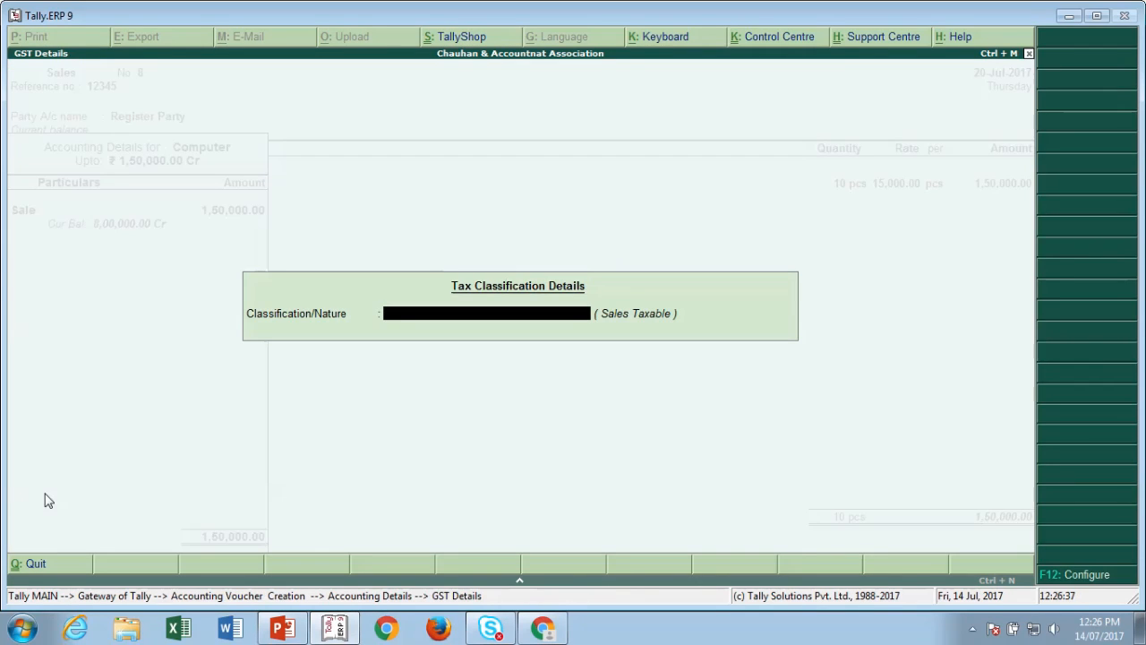
{"action": "key", "text": "Return"}
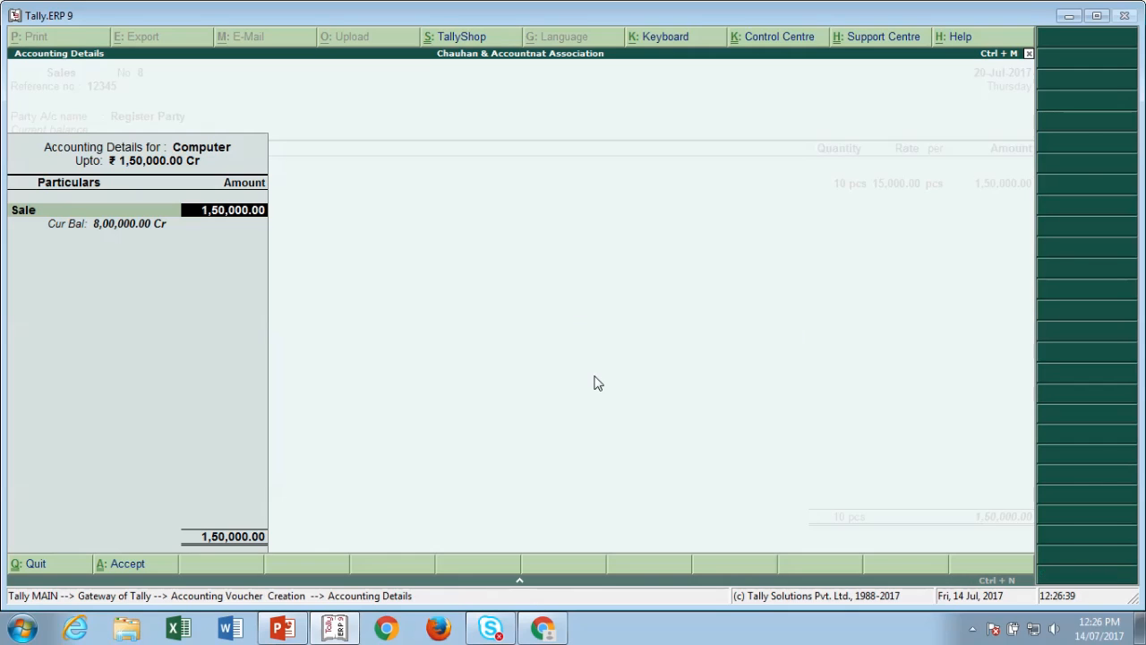
{"action": "key", "text": "Return"}
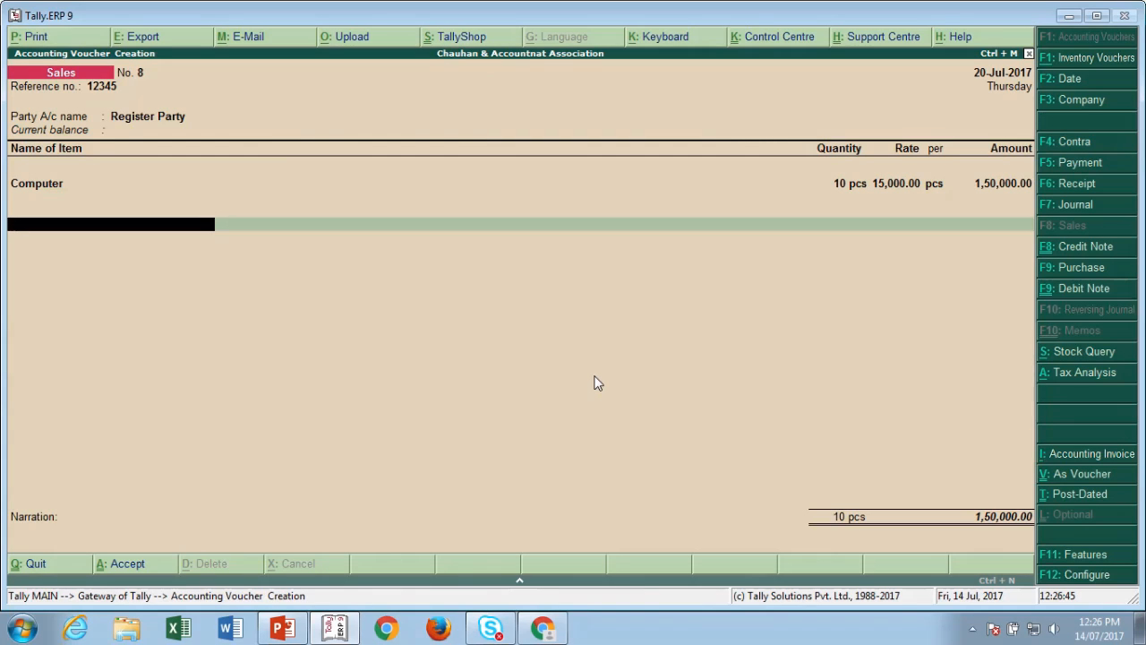
Step: Add the Paking Charge ledger below the item at a rate of 2%
{"action": "type", "text": "Pa"}
{"action": "key", "text": "Return"}
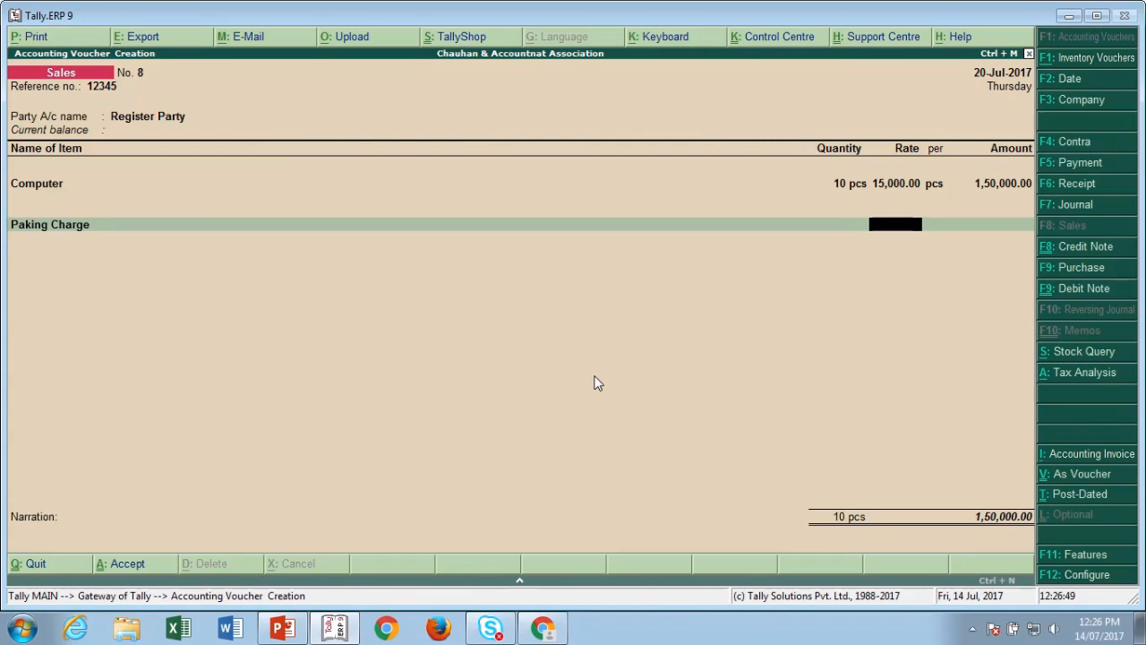
{"action": "type", "text": "2"}
{"action": "key", "text": "Return"}
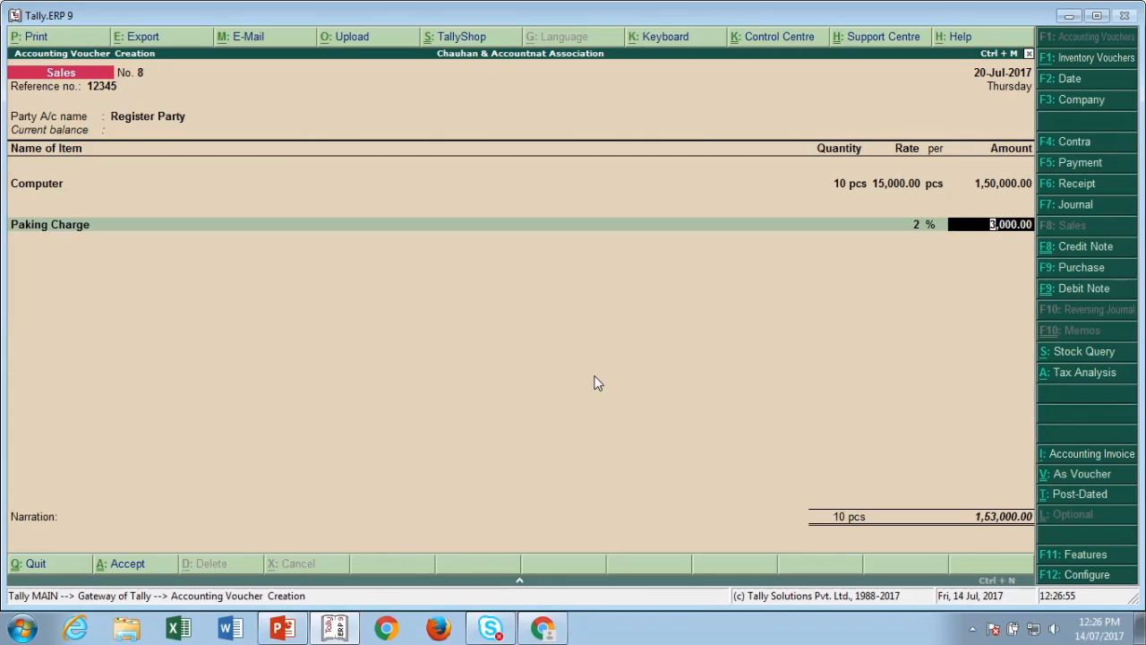
Step: Clear the Paking Charge percentage rate and set its amount to 5,000 instead
{"action": "key", "text": "BackSpace"}
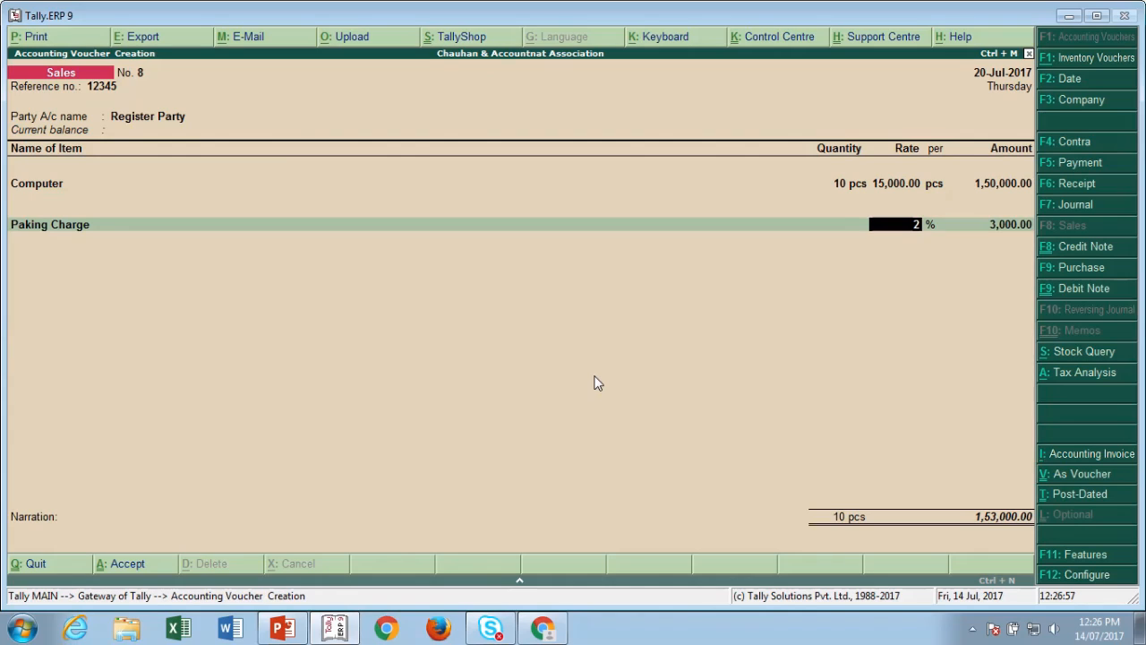
{"action": "key", "text": "Return"}
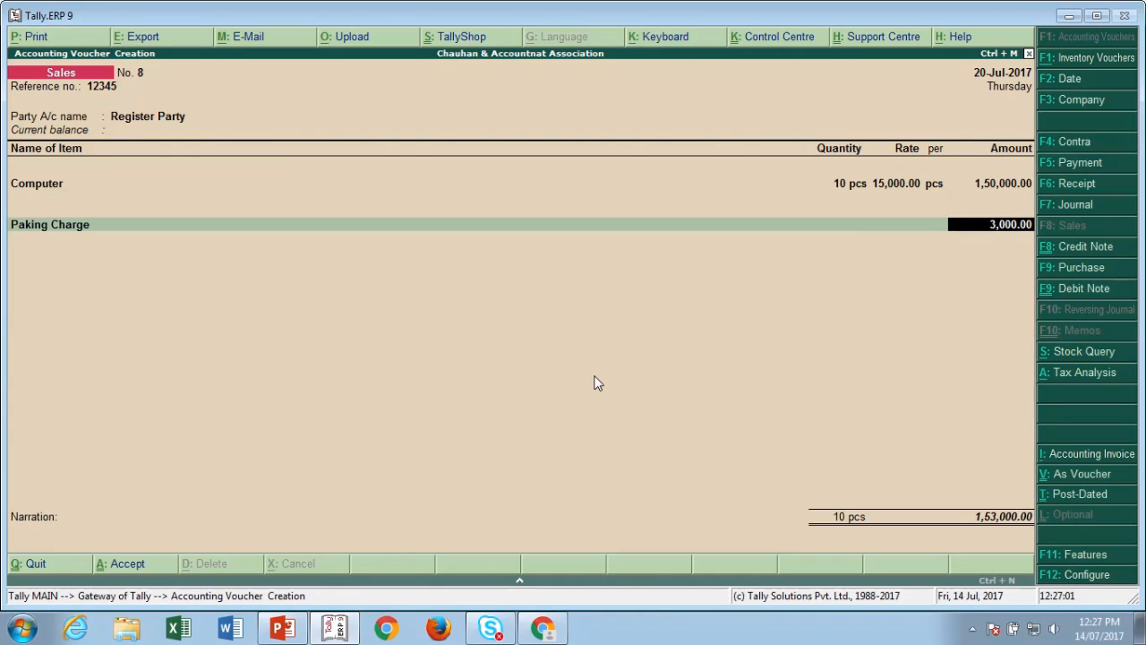
{"action": "type", "text": "5000"}
{"action": "key", "text": "Return"}
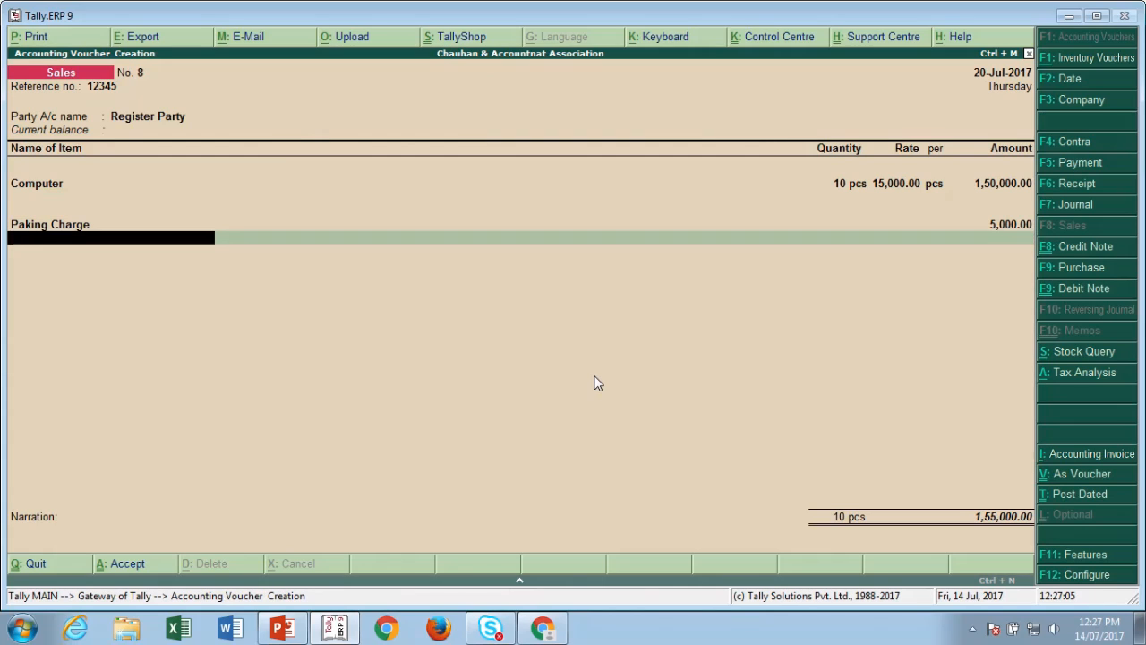
Step: Add the CGST and SGST ledgers to the sales voucher, accepting their automatically calculated amounts
{"action": "type", "text": "Cg"}
{"action": "key", "text": "Return"}
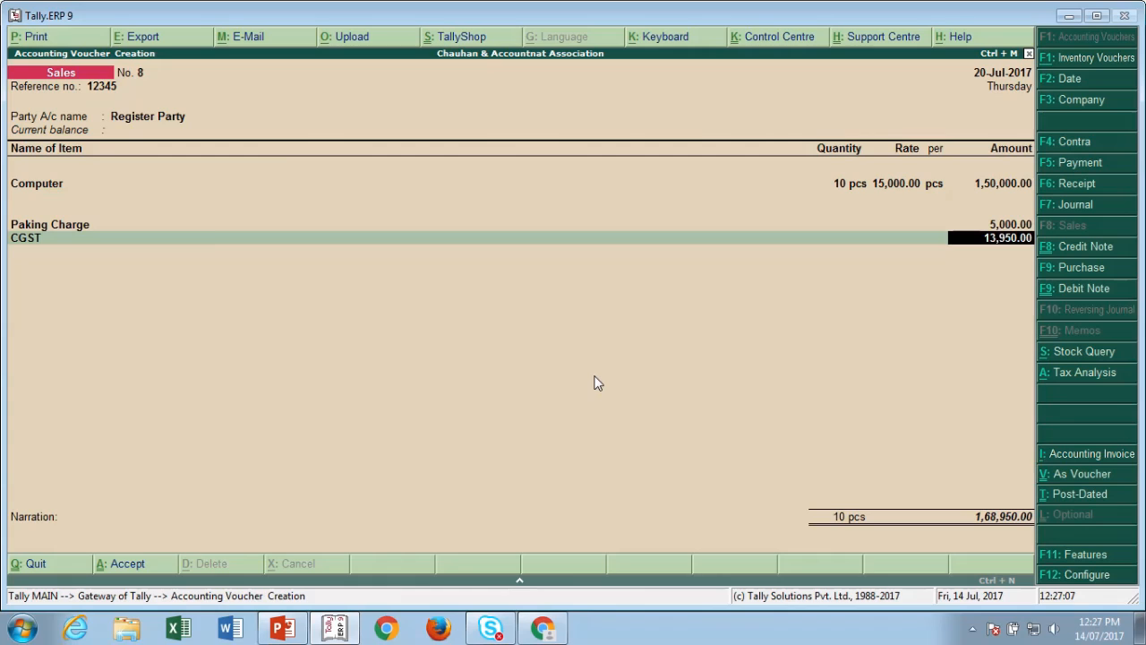
{"action": "key", "text": "Return"}
{"action": "type", "text": "sg"}
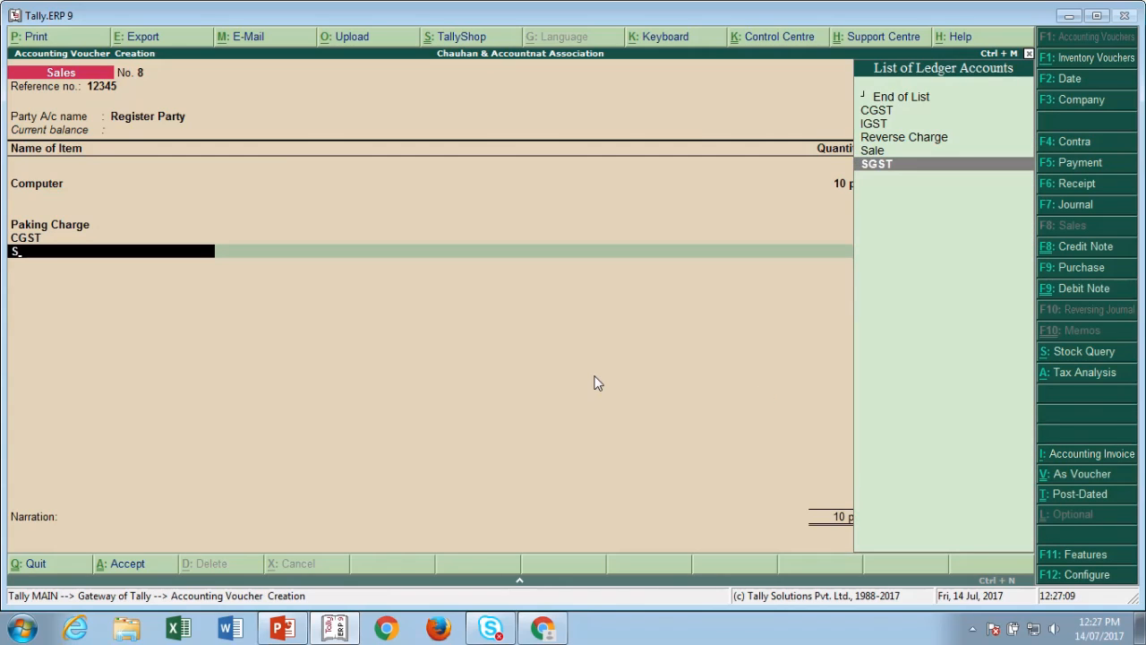
{"action": "key", "text": "Return"}
{"action": "key", "text": "Return"}
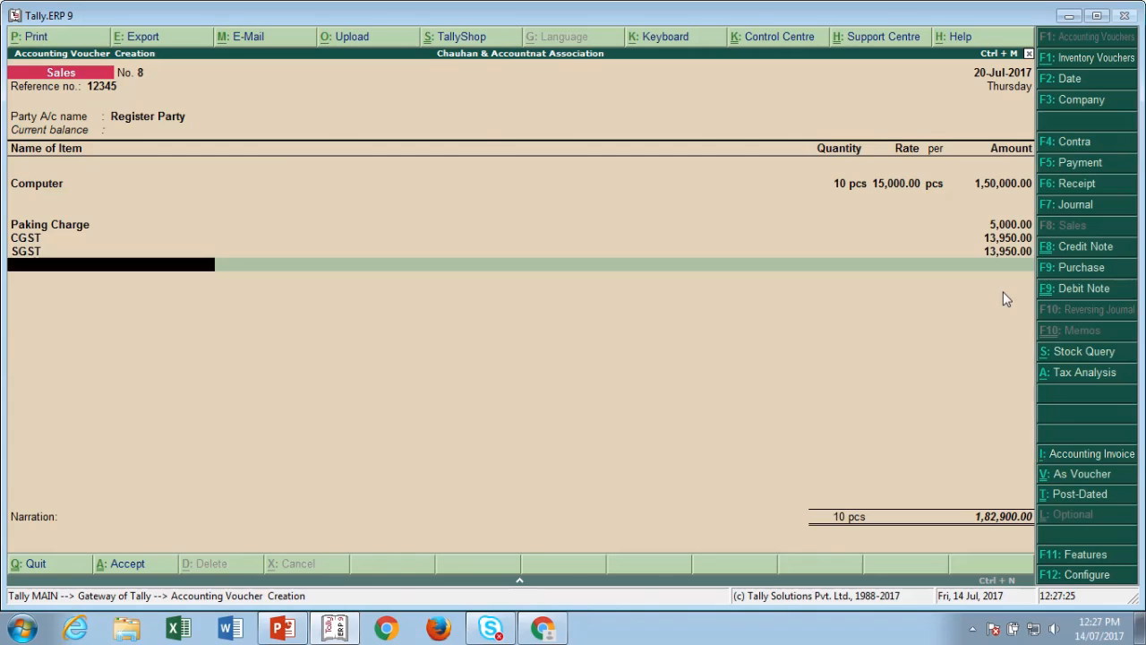
Step: Calculate 18% of 155000 in the built-in calculator to check the voucher's GST, and return to the voucher
{"action": "key", "text": "ctrl+n"}
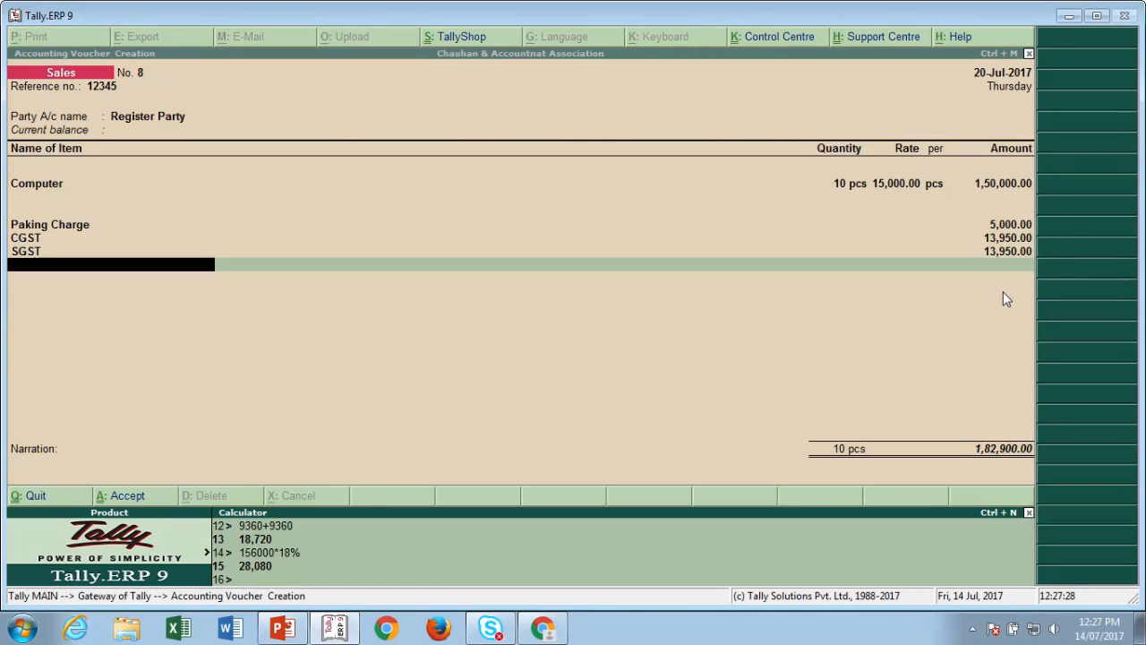
{"action": "type", "text": "155000*18%"}
{"action": "key", "text": "Return"}
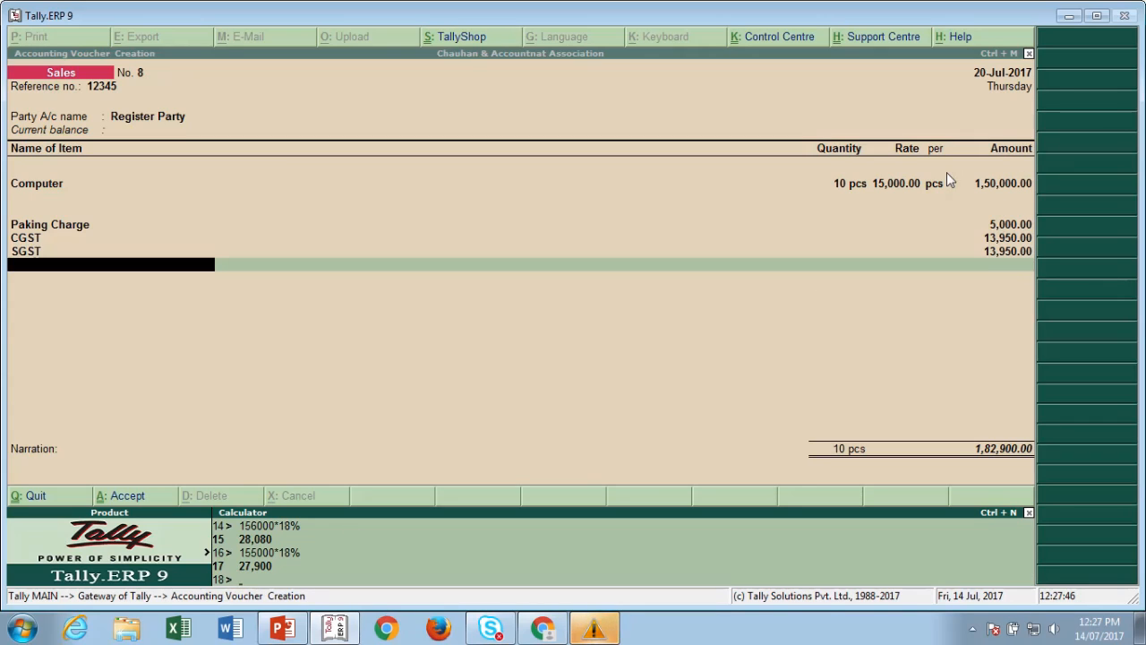
{"action": "key", "text": "ctrl+m"}
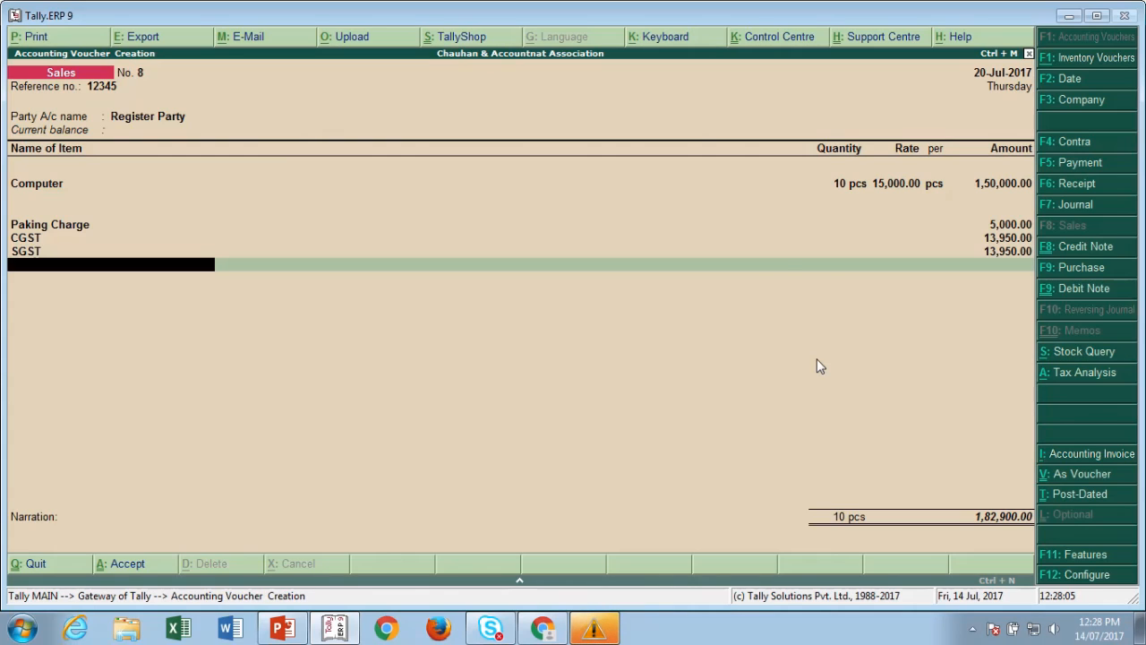
Step: Preview the sales voucher's Tax Invoice enlarged and examine the Paking Charge, CGST and SGST lines and the taxable value summary
{"action": "key", "text": "alt+p"}
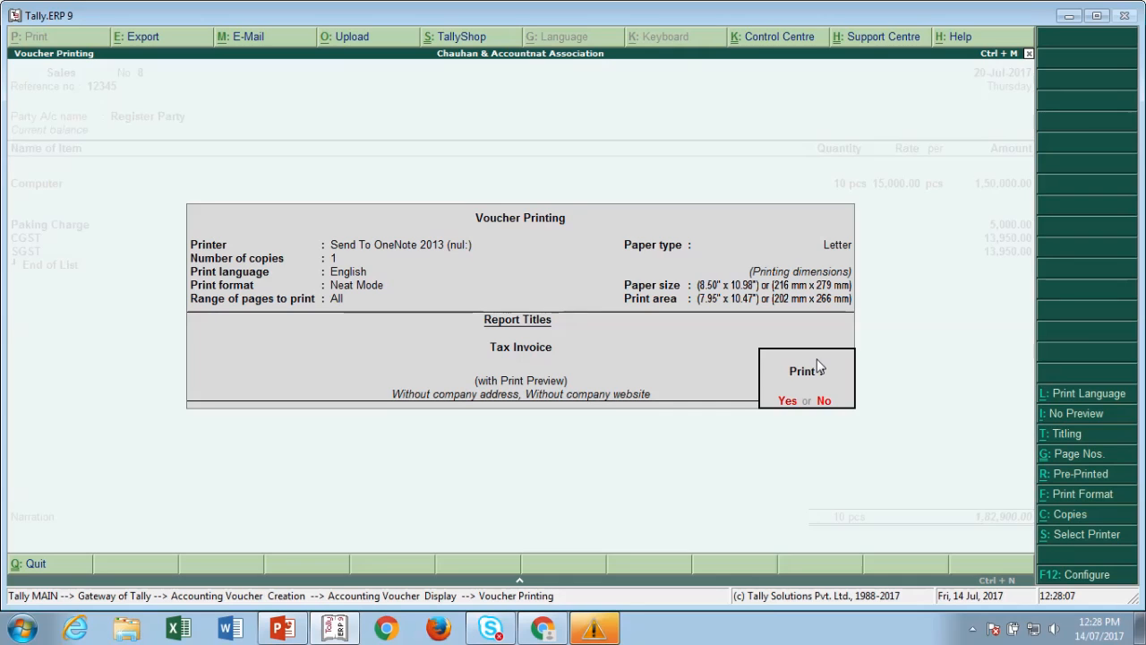
{"action": "key", "text": "Return"}
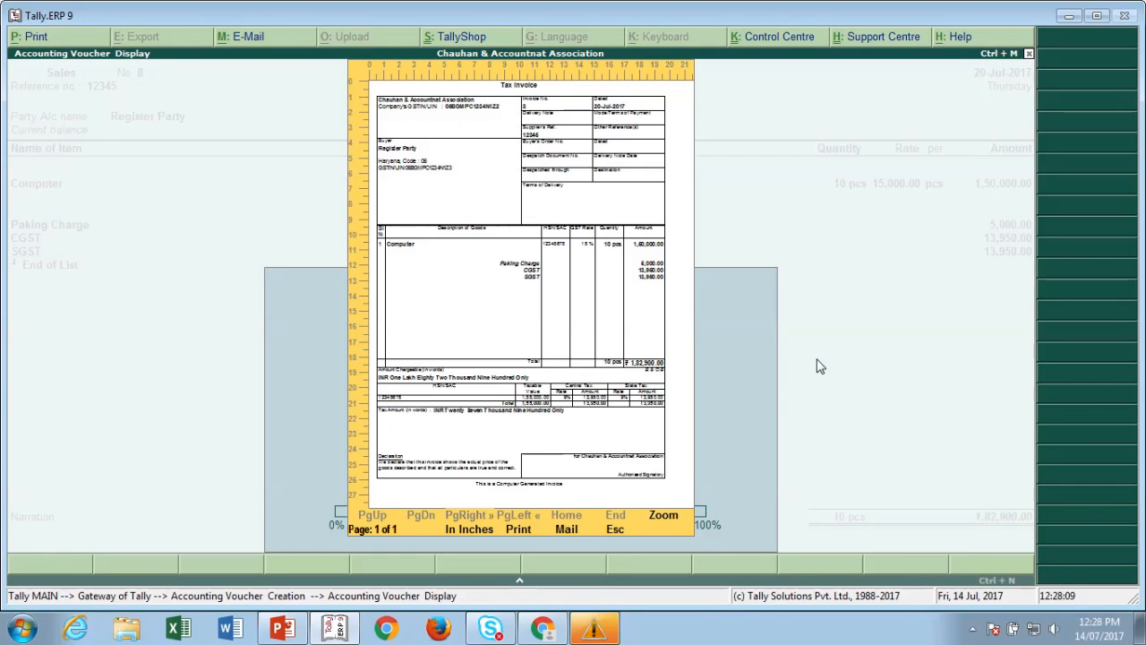
{"action": "key", "text": "Return"}
{"action": "scroll", "coordinate": [816, 359], "scroll_direction": "down", "scroll_amount": 8}
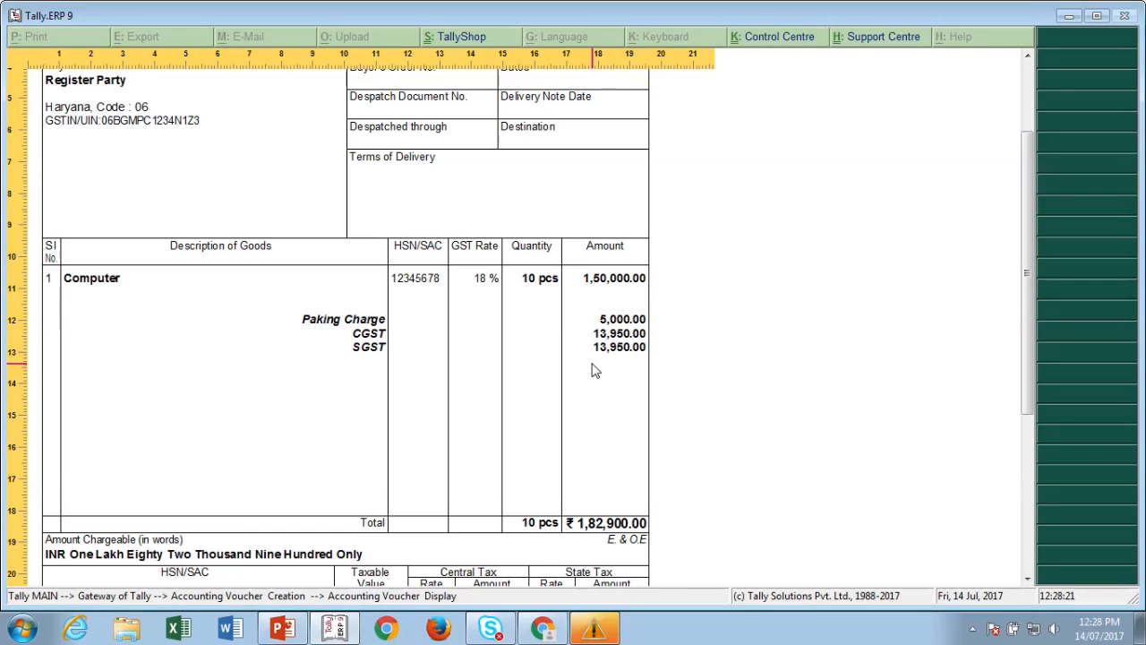
{"action": "scroll", "coordinate": [593, 367], "scroll_direction": "down", "scroll_amount": 1}
{"action": "scroll", "coordinate": [593, 370], "scroll_direction": "down", "scroll_amount": 5}
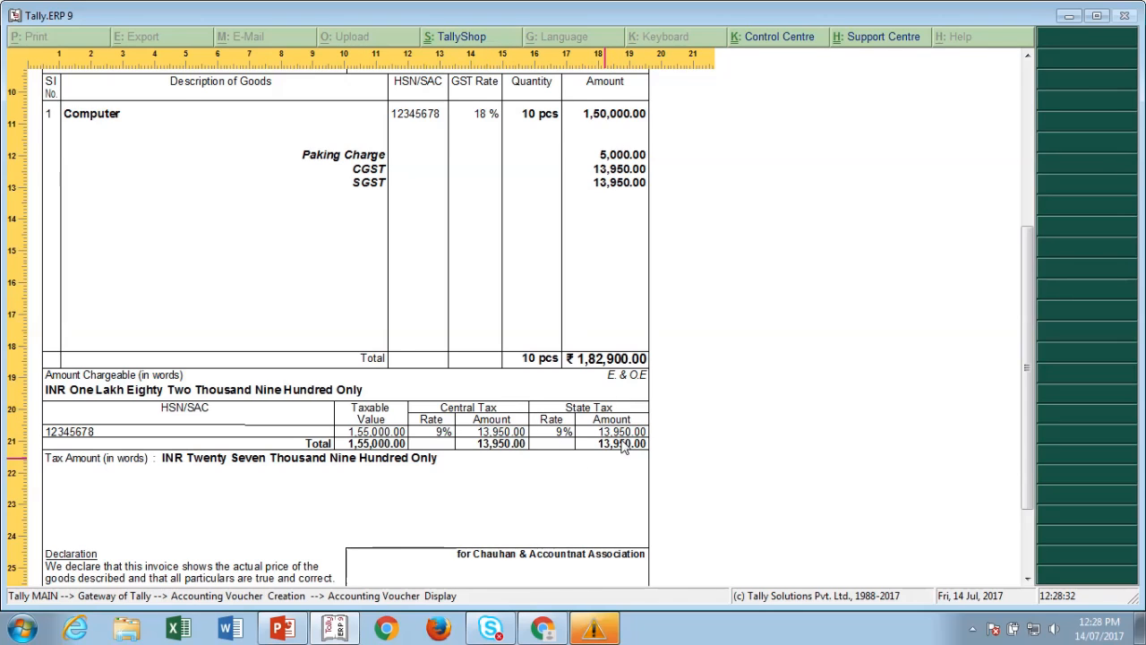
{"action": "scroll", "coordinate": [501, 534], "scroll_direction": "down", "scroll_amount": 4}
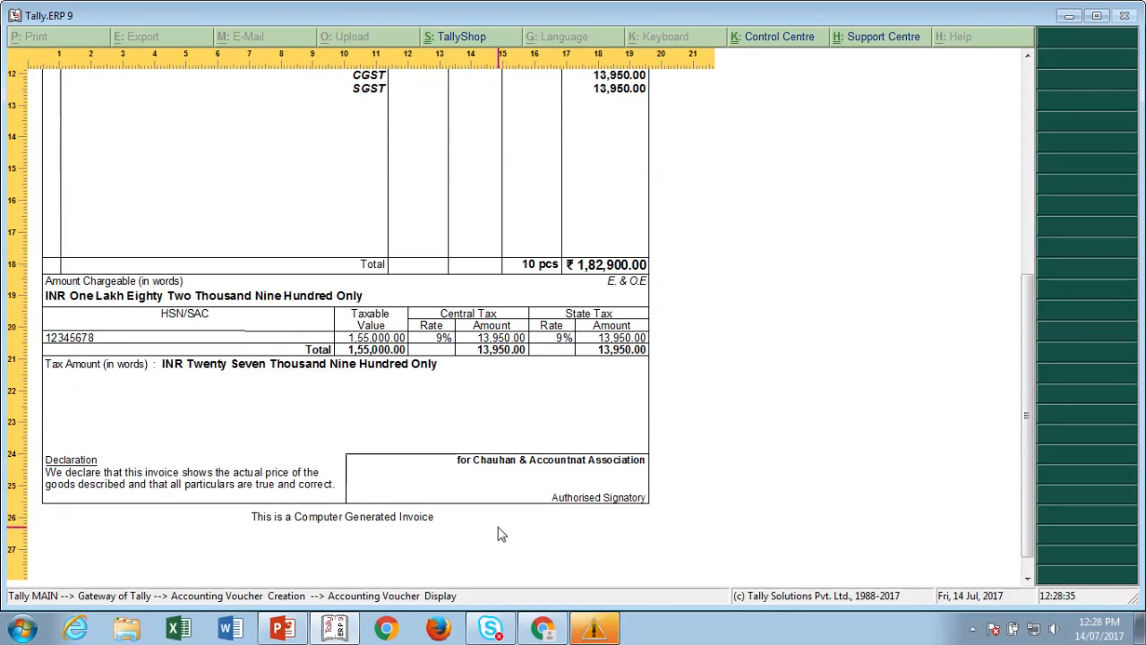
{"action": "scroll", "coordinate": [501, 534], "scroll_direction": "up", "scroll_amount": 2}
{"action": "scroll", "coordinate": [501, 534], "scroll_direction": "up", "scroll_amount": 5}
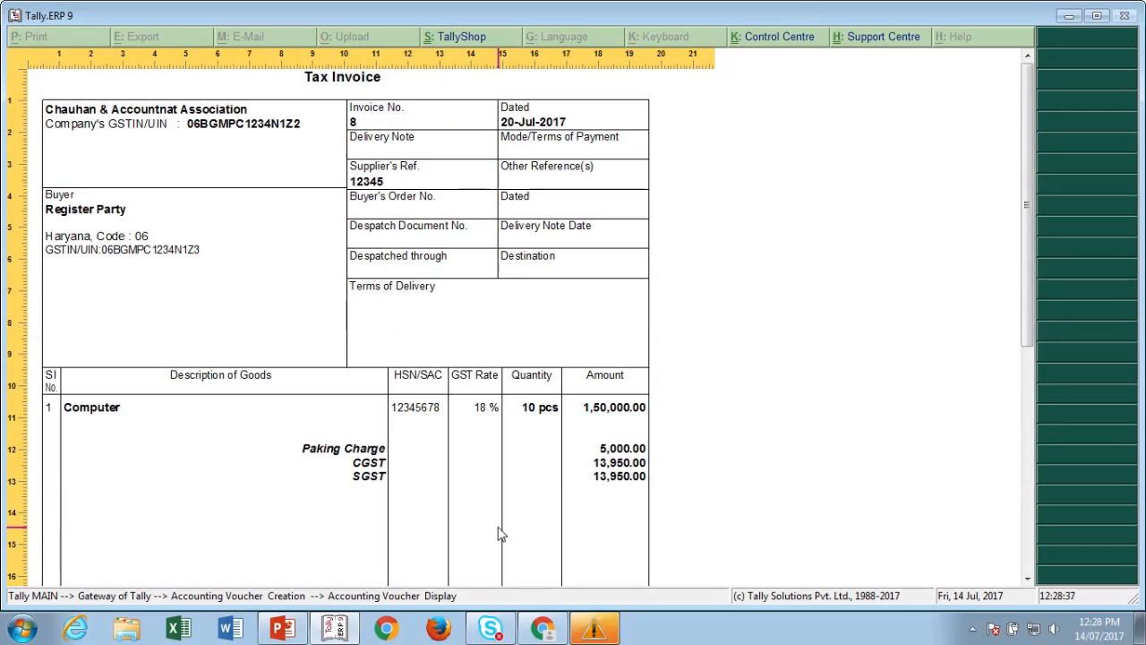
{"action": "key", "text": "Escape"}
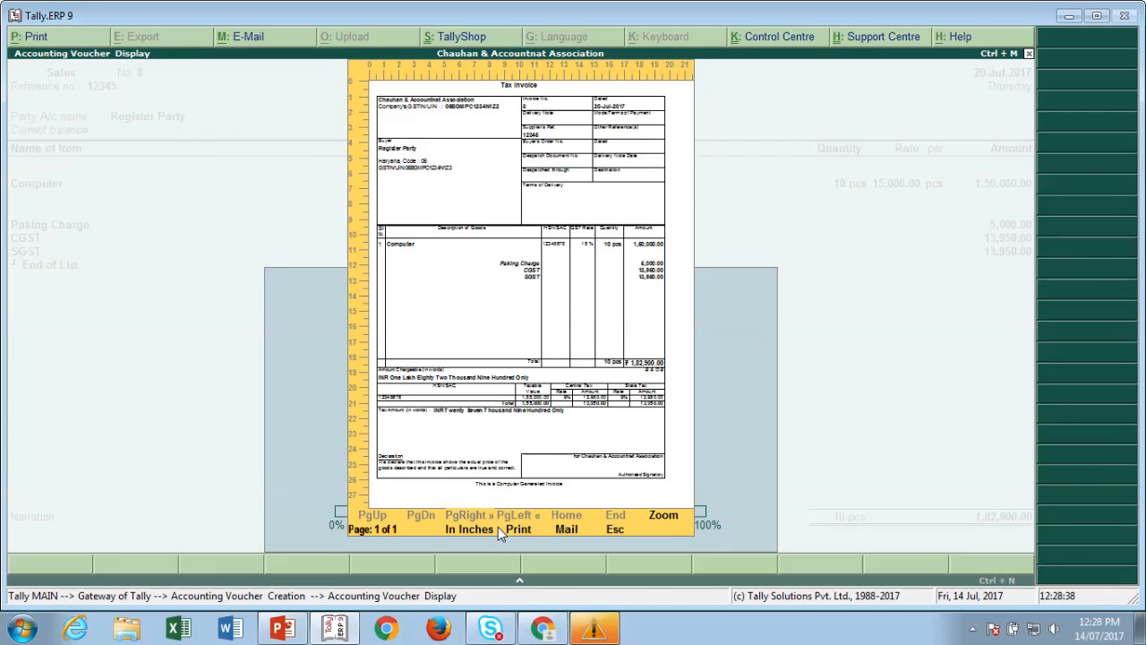
Step: Close the invoice preview and quit the sales voucher without saving, returning to the Gateway of Tally
{"action": "key", "text": "Escape"}
{"action": "key", "text": "Escape"}
{"action": "key", "text": "y"}
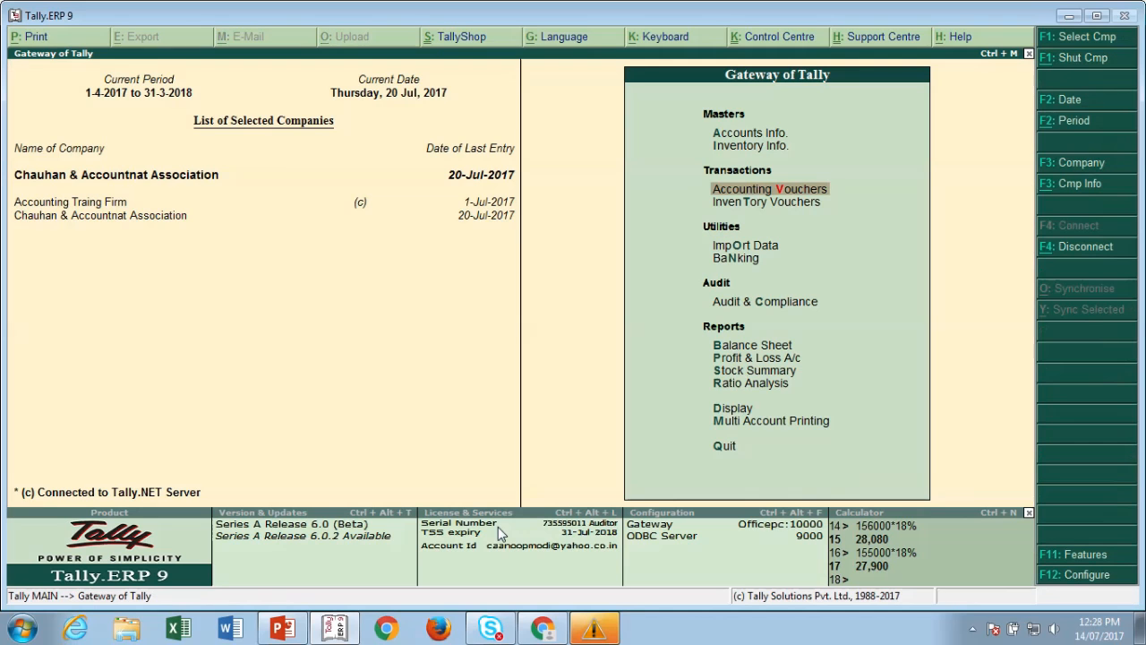
{"action": "key", "text": "Escape"}
{"action": "key", "text": "n"}
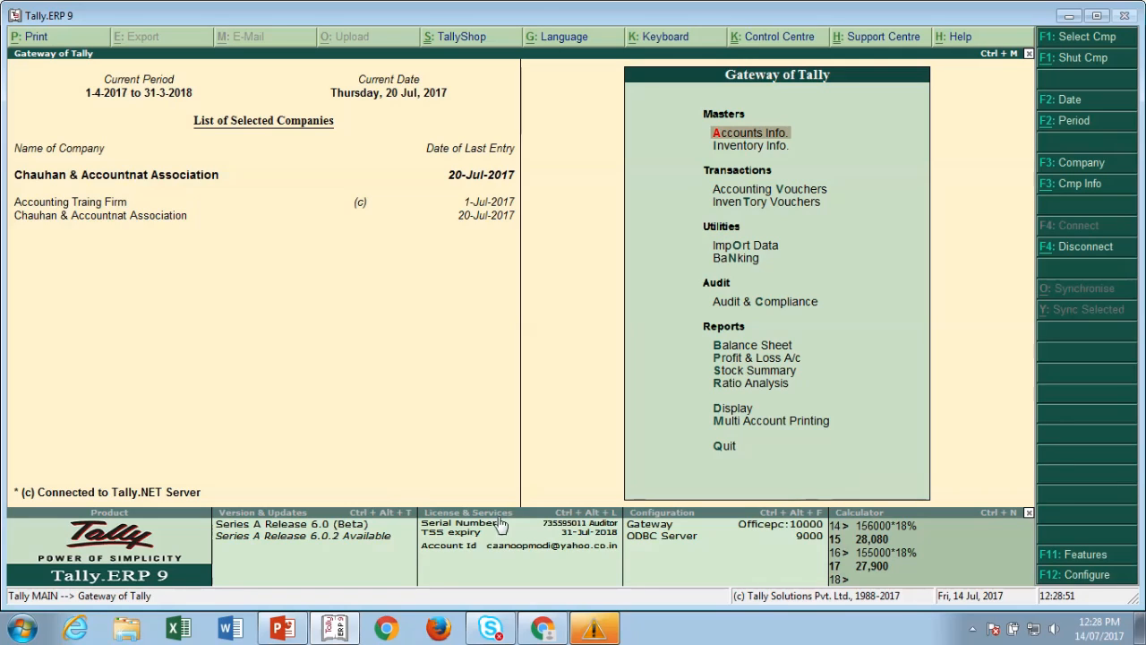
{"action": "mouse_move", "coordinate": [458, 18]}
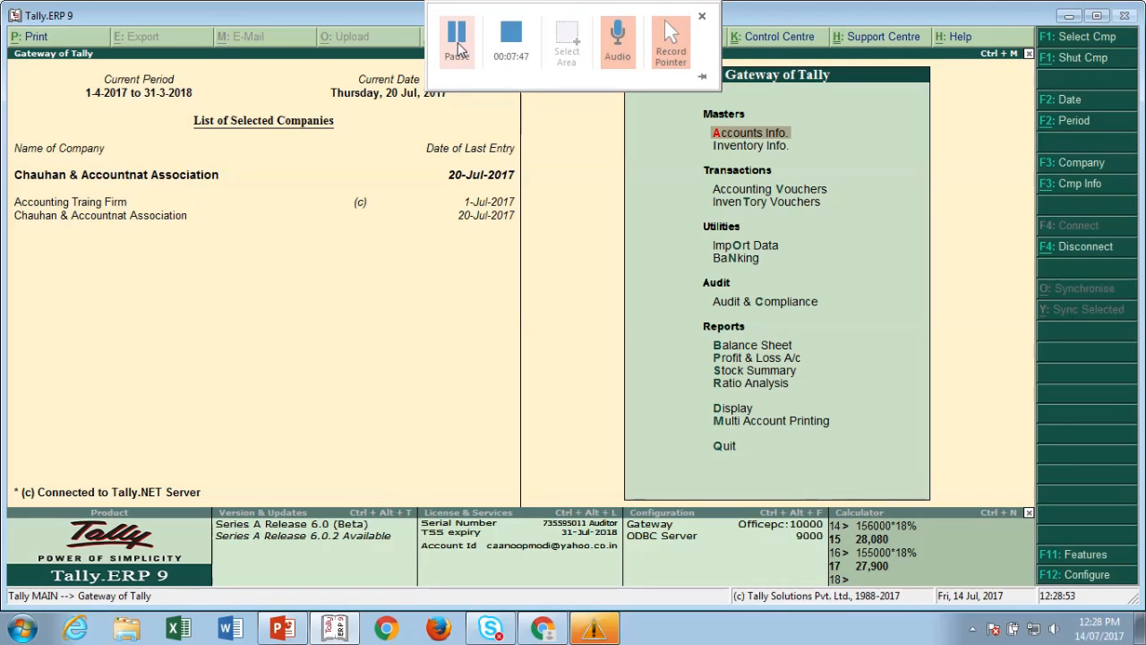